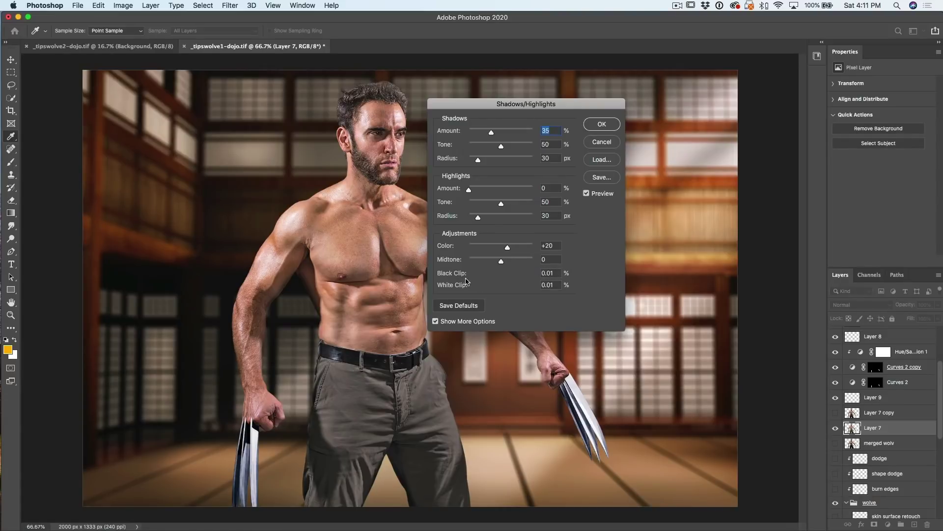
In Shadows/Highlights, raise Black Clip and set White Clip to 0 after testing higher values
left_click_drag(455, 274, 362, 297)
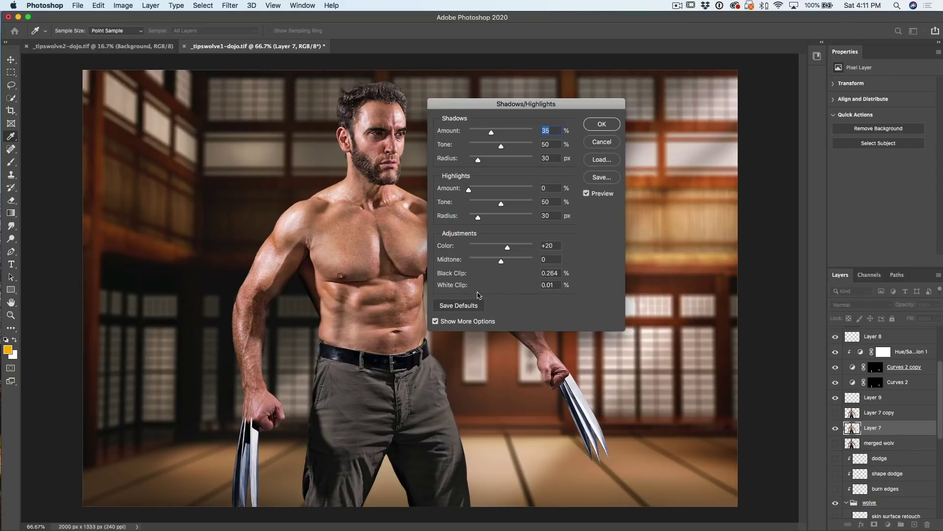
double_click(549, 285)
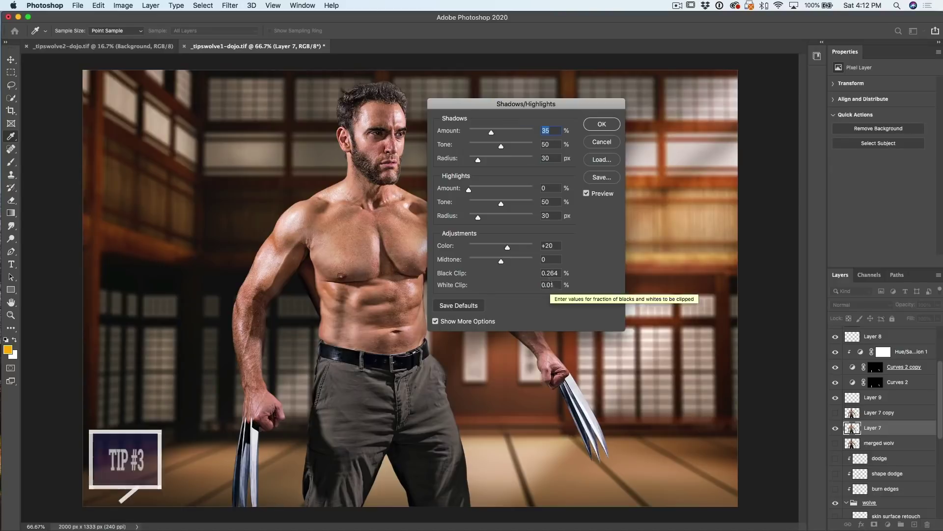
type("0")
left_click_drag(505, 290, 627, 286)
left_click_drag(570, 284, 680, 276)
left_click_drag(517, 282, 486, 282)
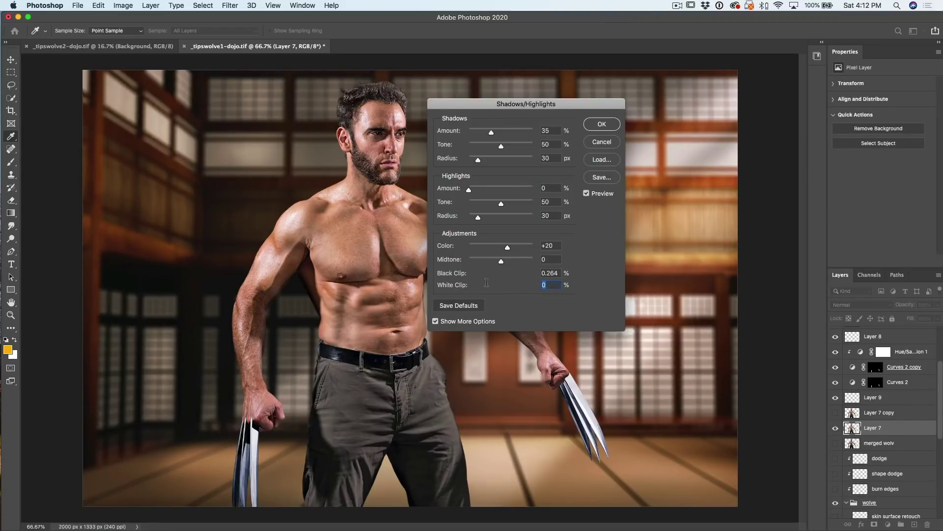
Adjust Black Clip to about 6.99% and apply the Shadows/Highlights adjustment to Layer 7
left_click_drag(552, 276, 868, 231)
left_click_drag(770, 250, 664, 266)
left_click_drag(849, 244, 604, 276)
left_click_drag(573, 278, 593, 273)
key("alt")
left_click_drag(651, 269, 831, 269)
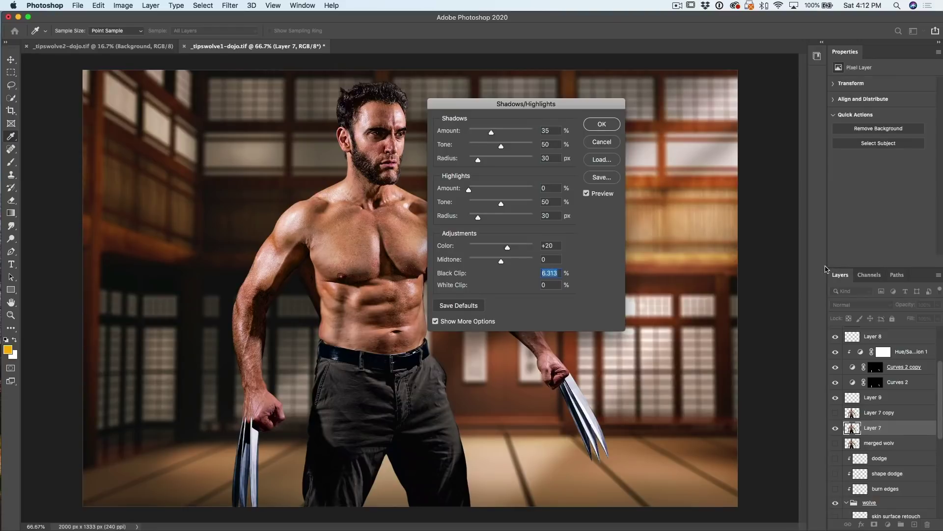
left_click_drag(826, 269, 438, 279)
left_click_drag(644, 258, 485, 284)
left_click_drag(628, 271, 448, 276)
left_click_drag(460, 273, 644, 264)
left_click_drag(463, 289, 455, 290)
left_click_drag(701, 261, 620, 290)
left_click(602, 125)
key("b")
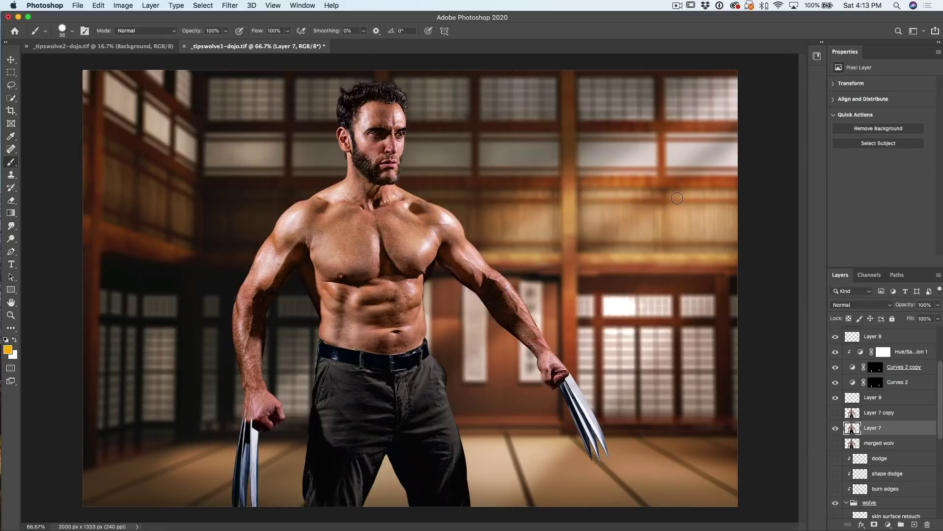
Add an empty Layer 11 above Layer 7 and try Free Transform on it
scroll(878, 366, "up", 5)
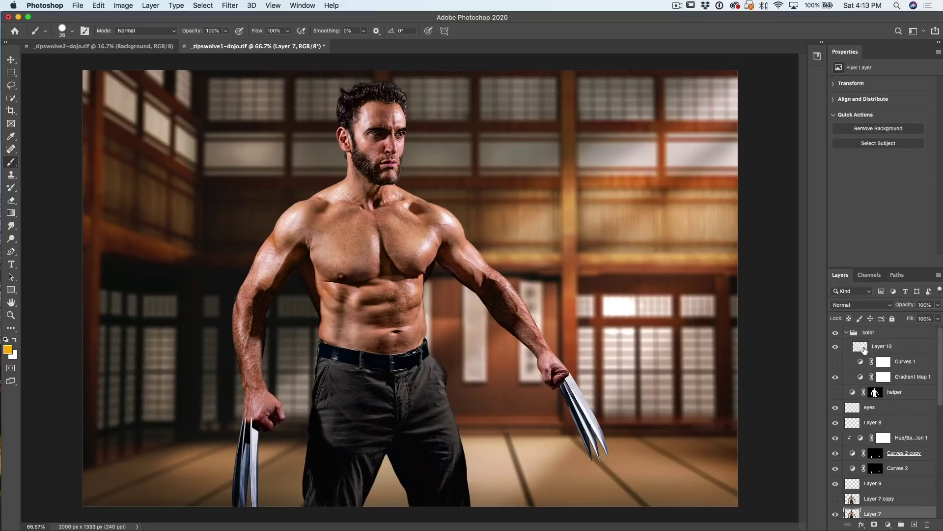
scroll(889, 344, "down", 8)
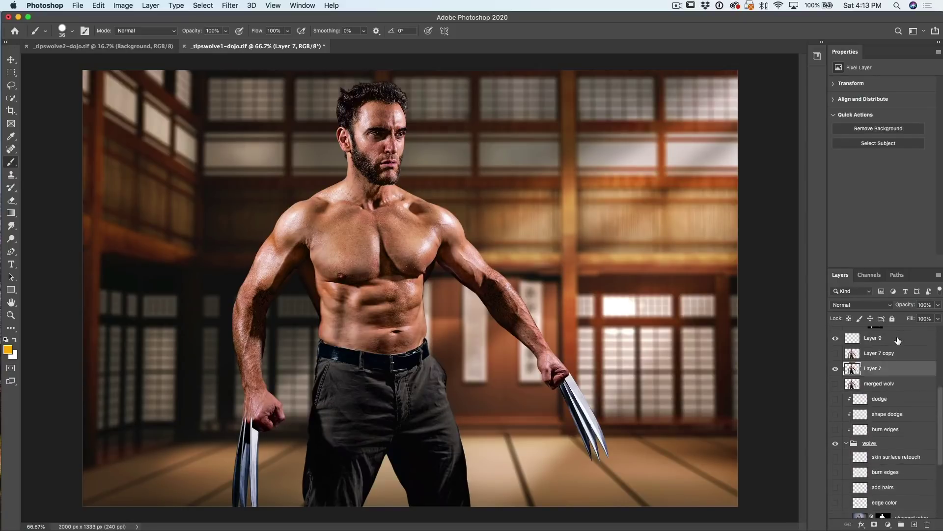
key("ctrl+shift+alt+n")
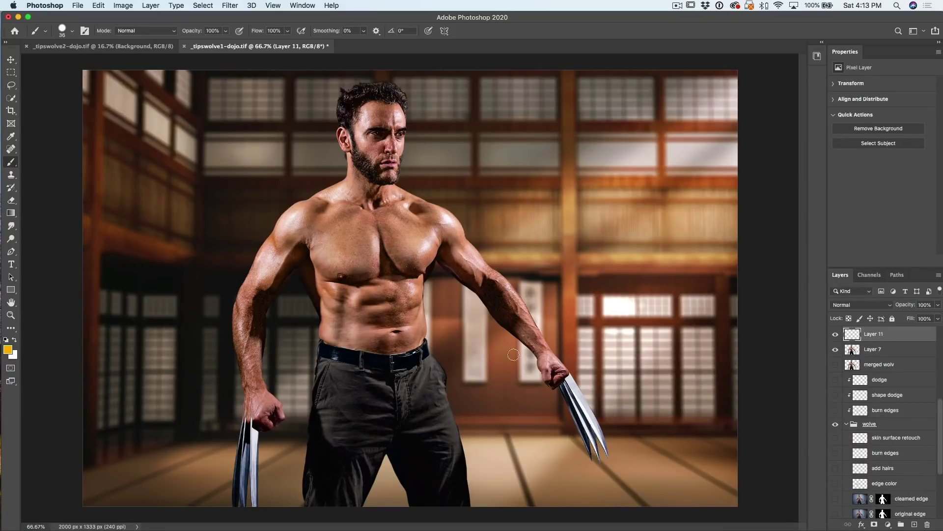
key("ctrl+t")
scroll(856, 334, "up", 1)
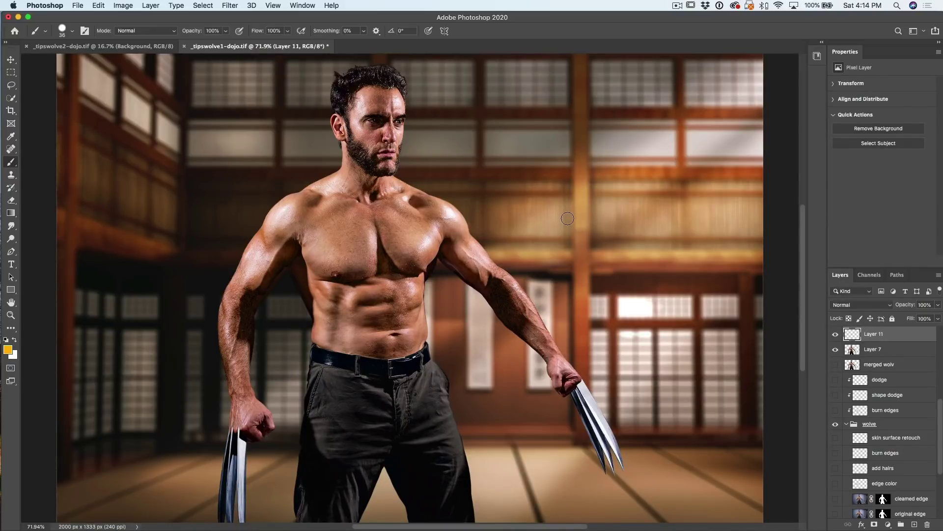
Paint a test orange dot on Layer 11, zoom to it, then delete Layer 11
left_click(558, 199)
left_click(854, 338, "alt")
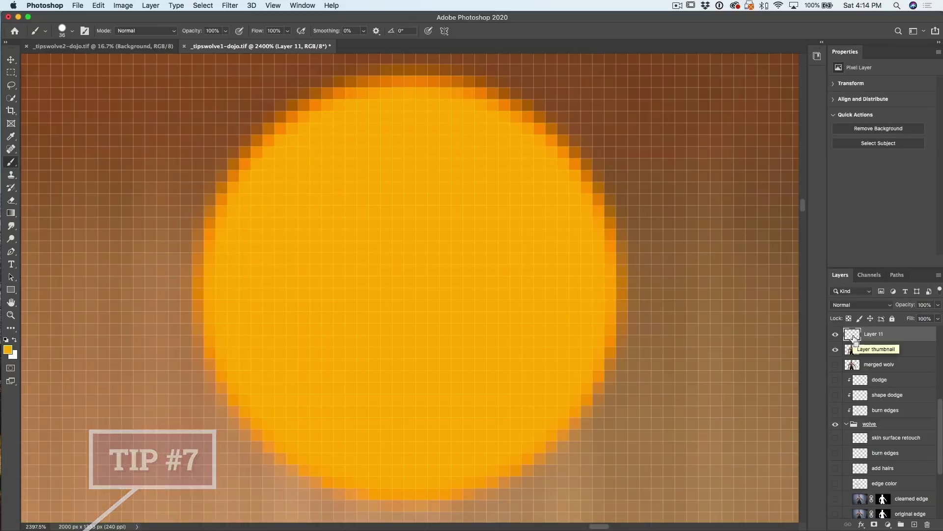
key("super+0")
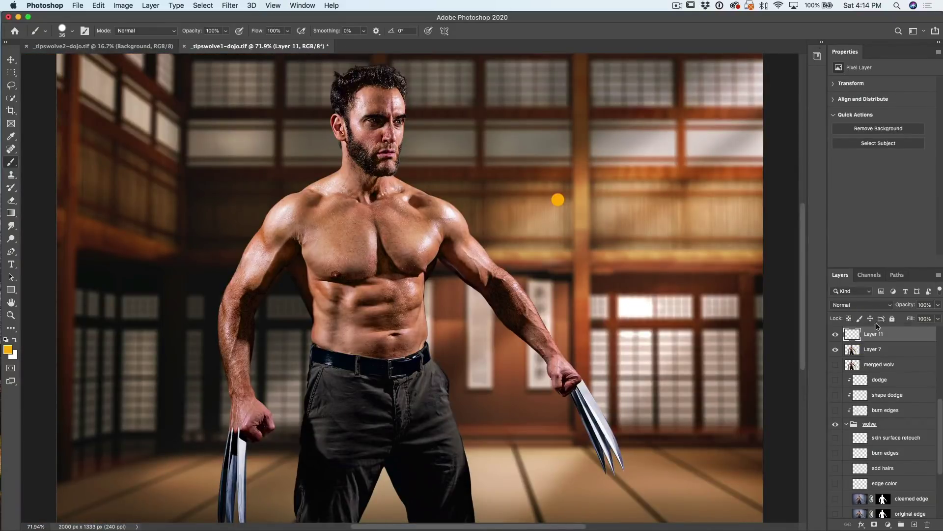
key("BackSpace")
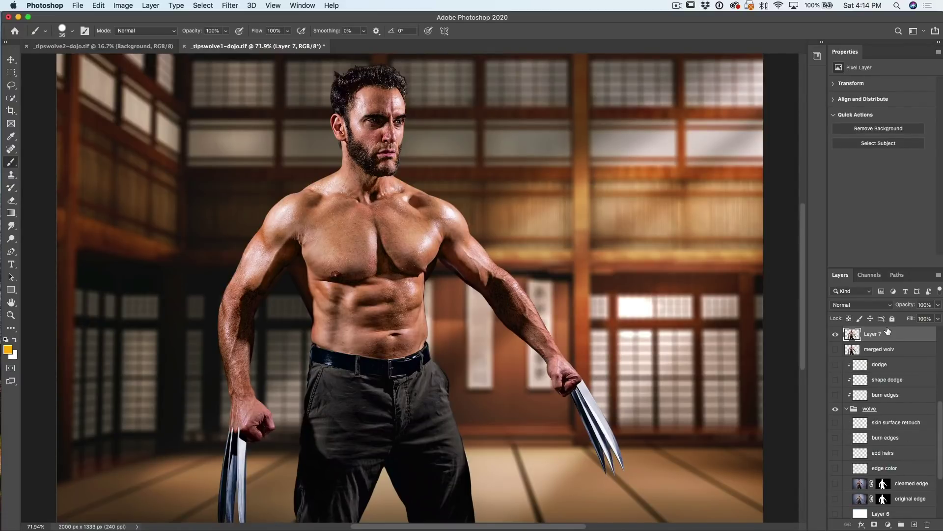
Run File > Scripts > Delete All Empty Layers to clear the empty burn edges layer
left_click(79, 5)
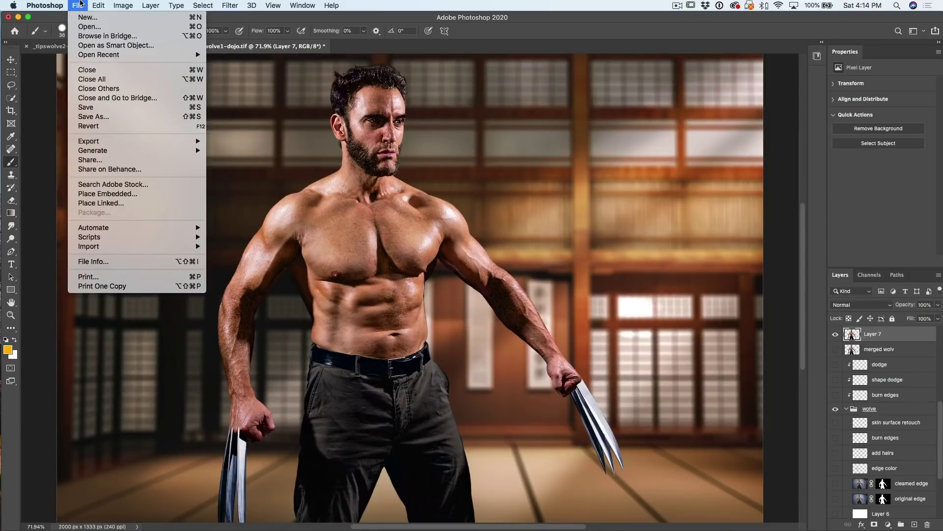
mouse_move(207, 229)
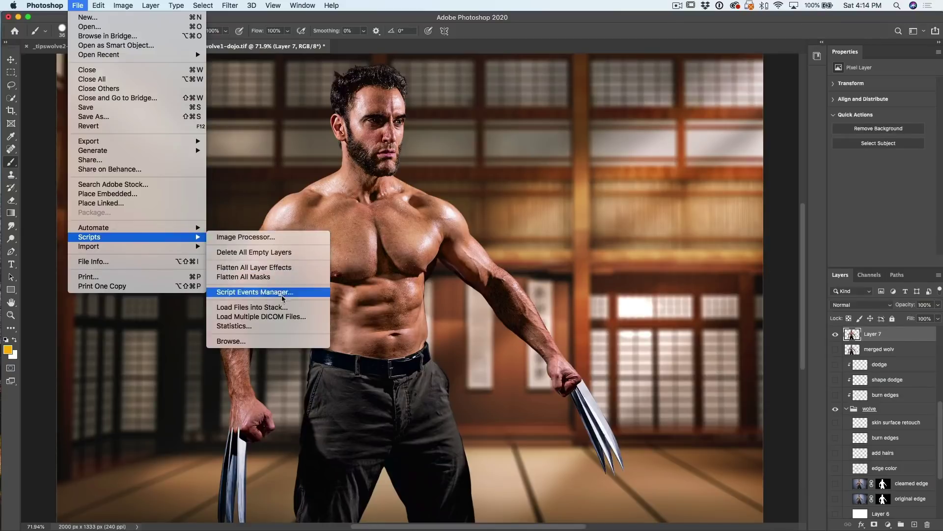
left_click(298, 253)
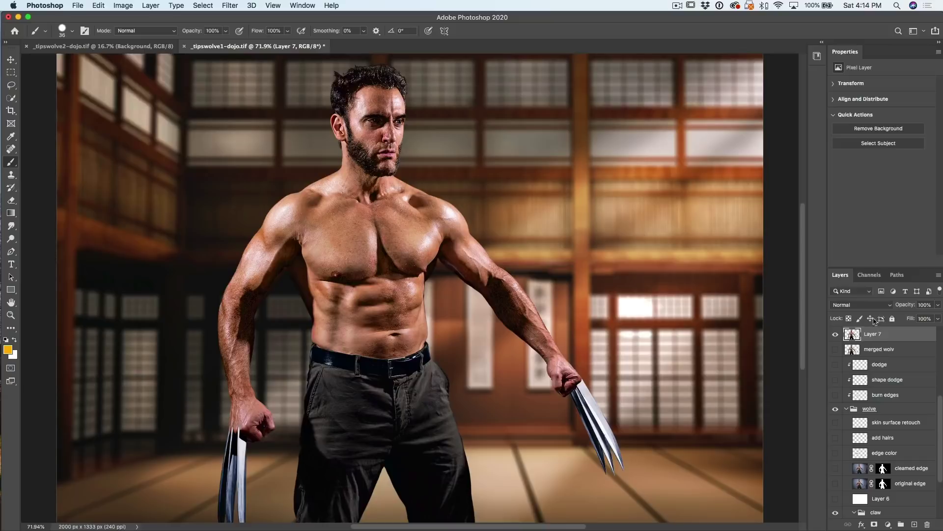
Float the Layers panel, lengthen it to show down to Background, and select Curves 1
left_click_drag(840, 275, 658, 48)
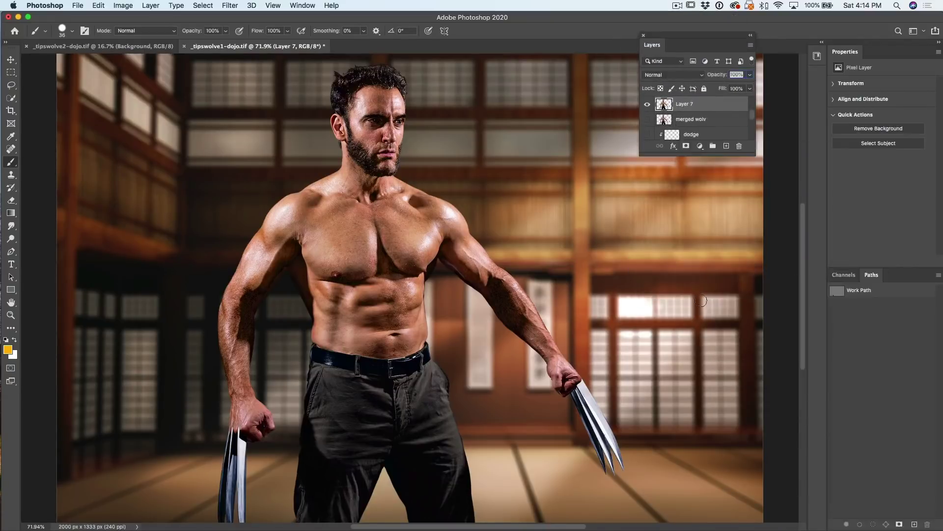
left_click_drag(747, 156, 721, 473)
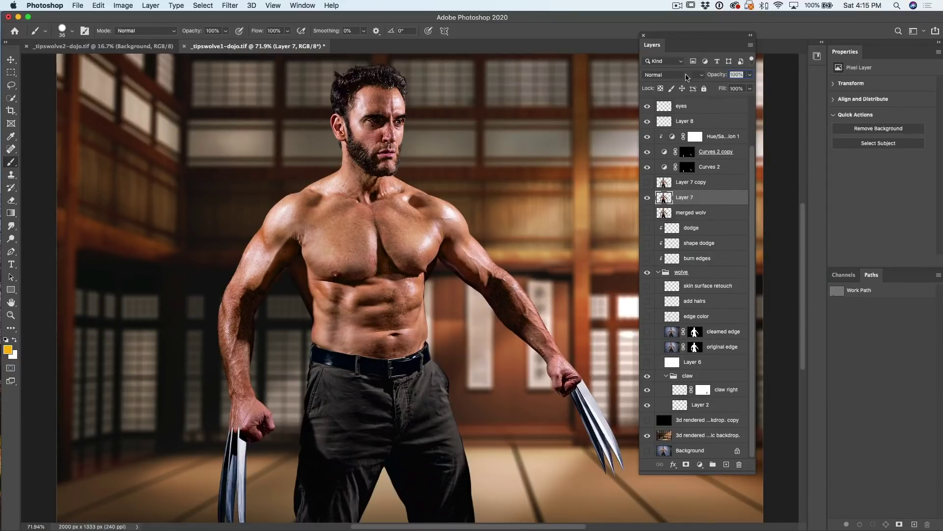
scroll(723, 206, "up", 4)
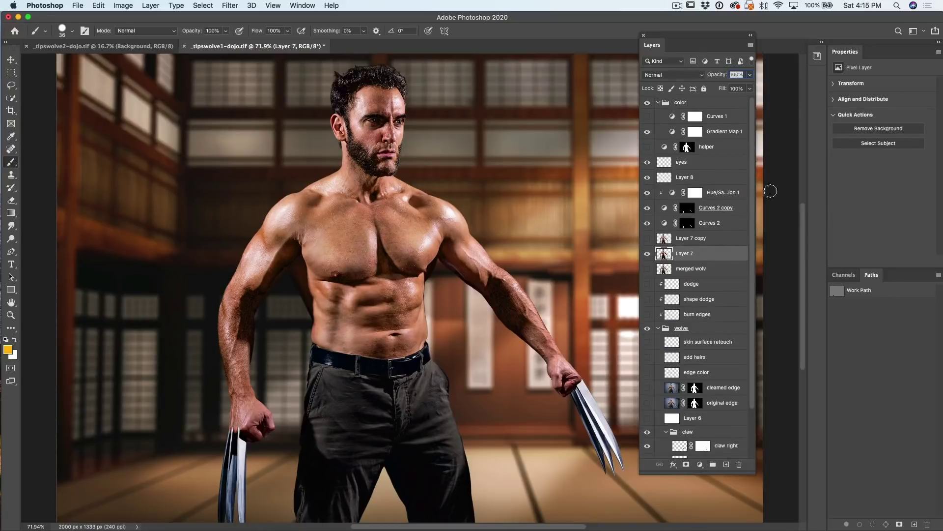
left_click(720, 118)
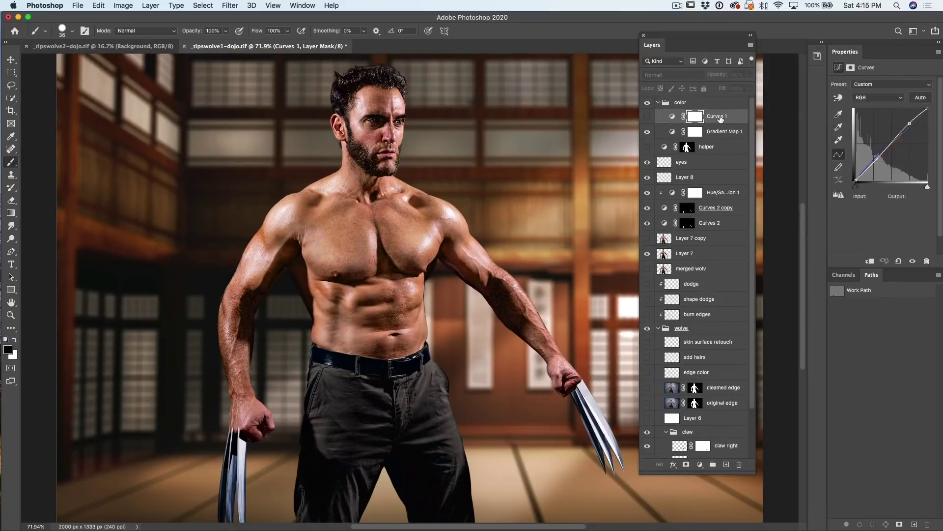
scroll(717, 141, "down", 4)
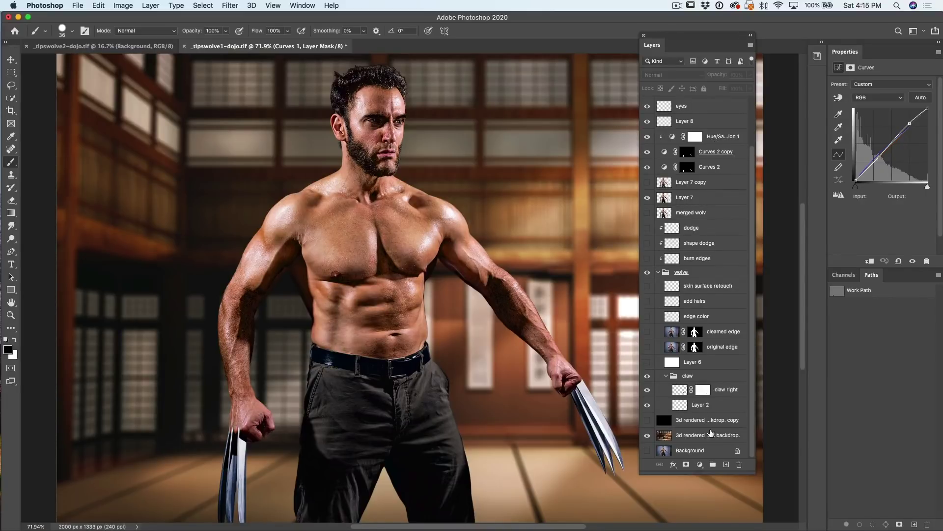
key("super+alt+a")
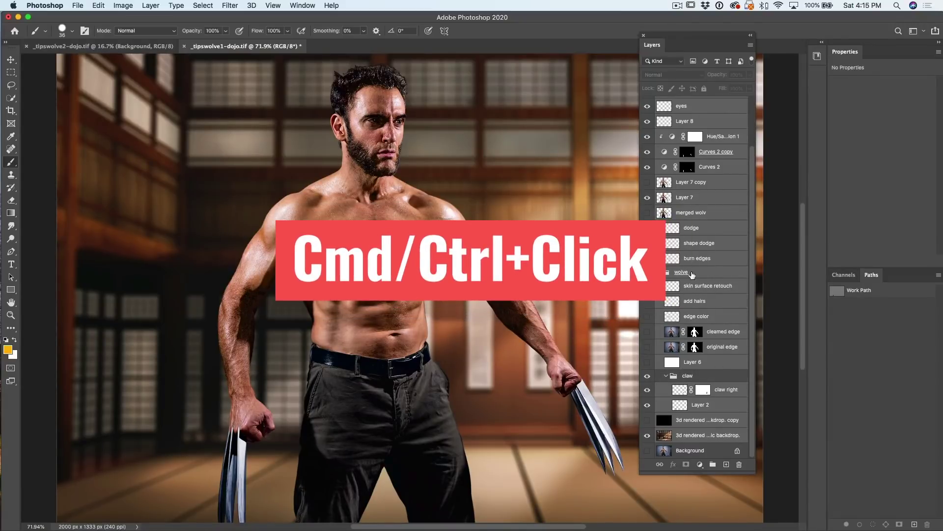
scroll(705, 280, "up", 3)
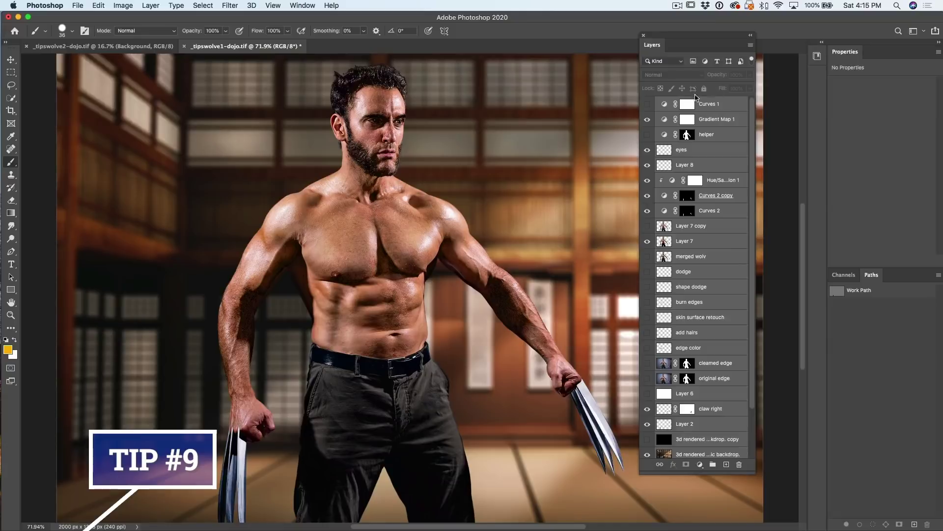
scroll(699, 185, "down", 3)
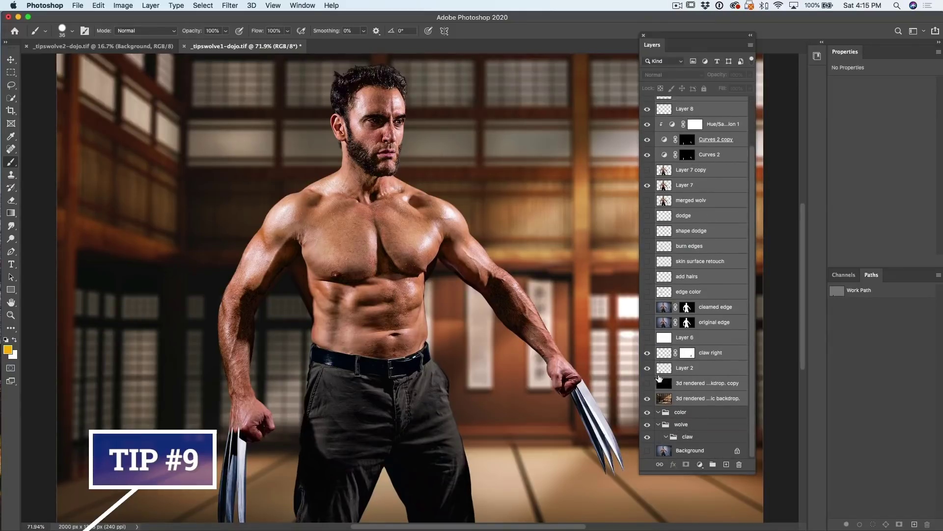
left_click(658, 424)
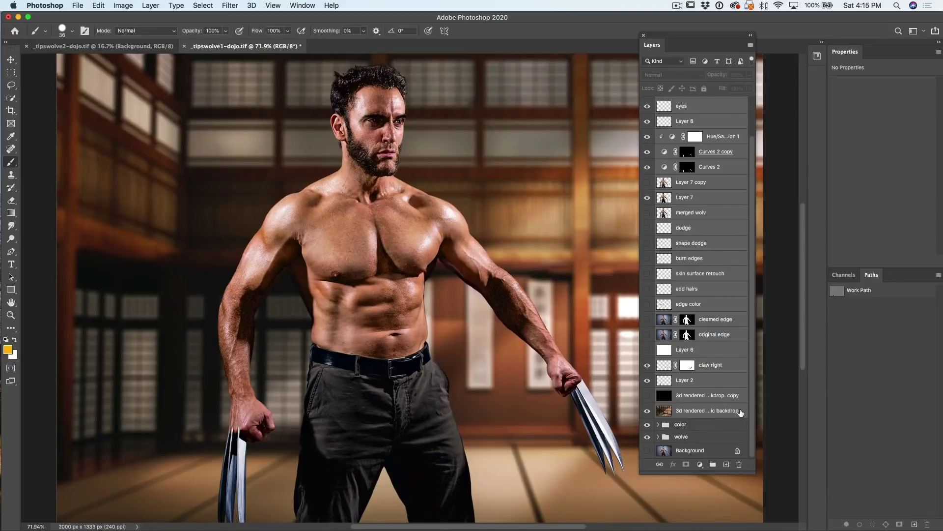
left_click(659, 437)
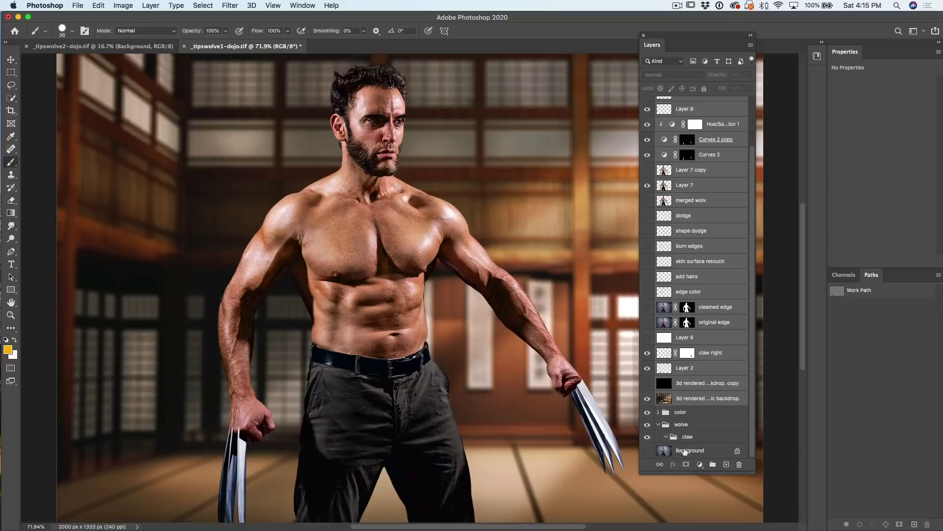
scroll(720, 221, "up", 4)
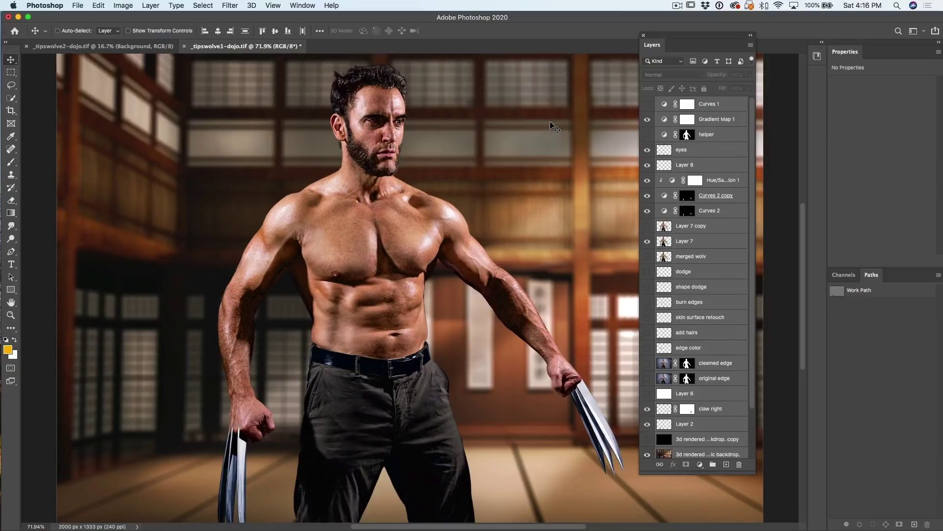
In the skyline document, move the Twitter bird higher onto the right tower with Auto-Select
left_click(101, 46)
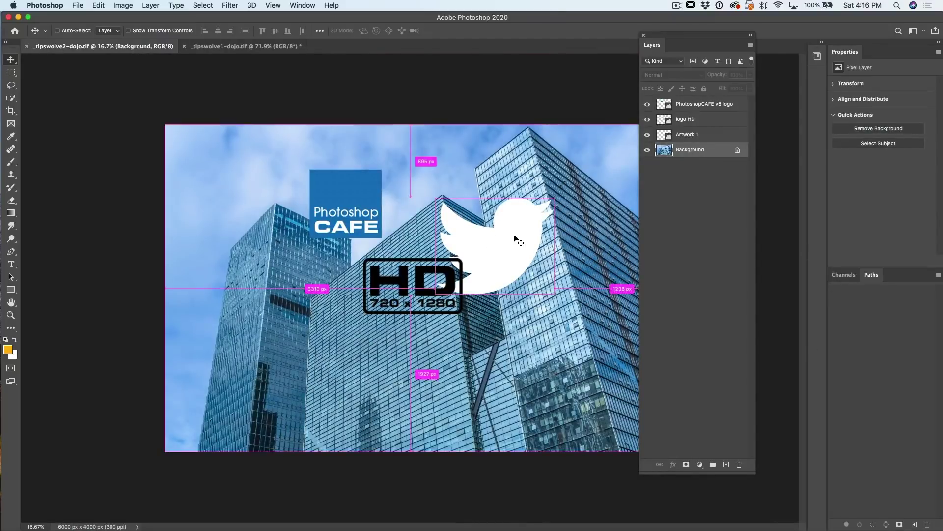
key("super")
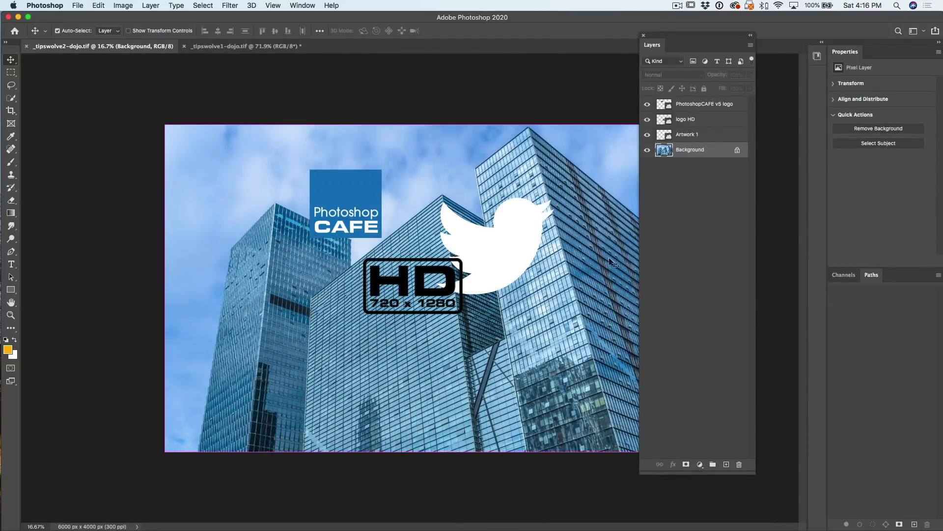
left_click_drag(506, 238, 534, 186)
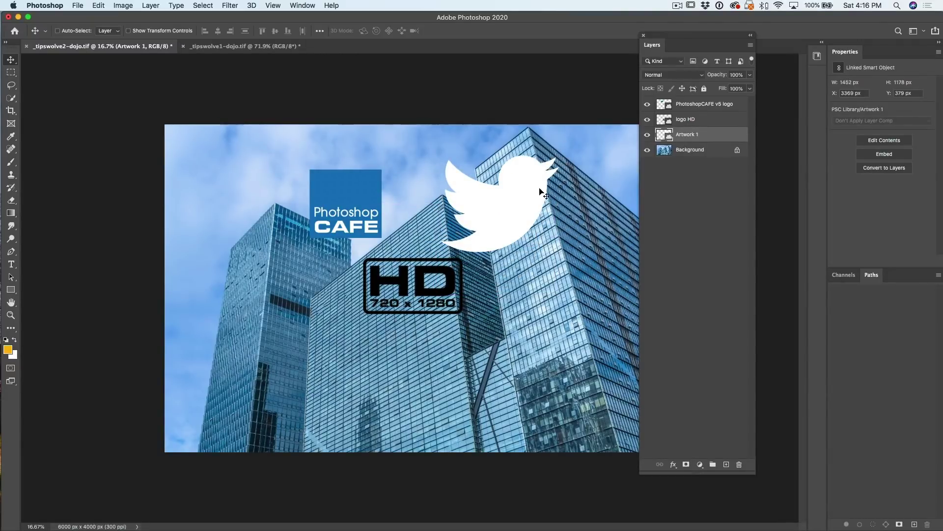
Trial-drag the bird into the dojo image, accept the colour conversion, then undo it
left_click(224, 48)
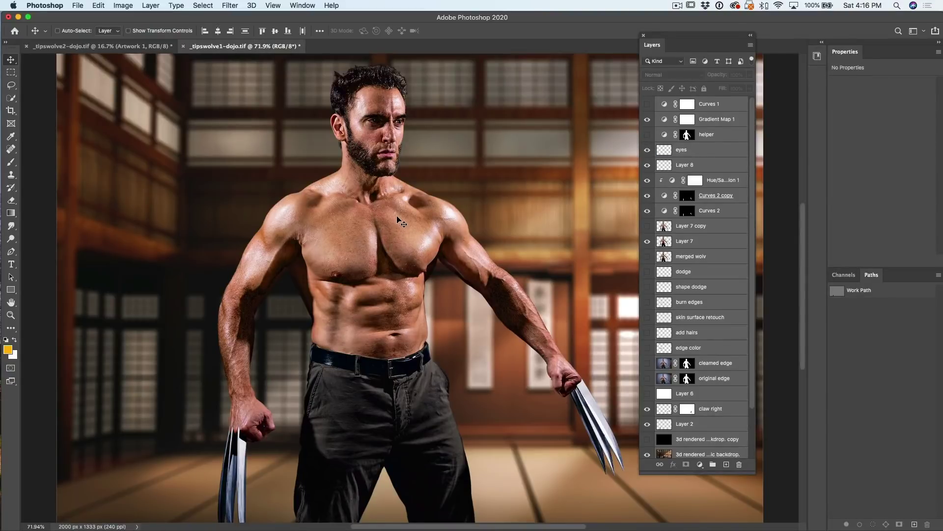
key("ctrl+Tab")
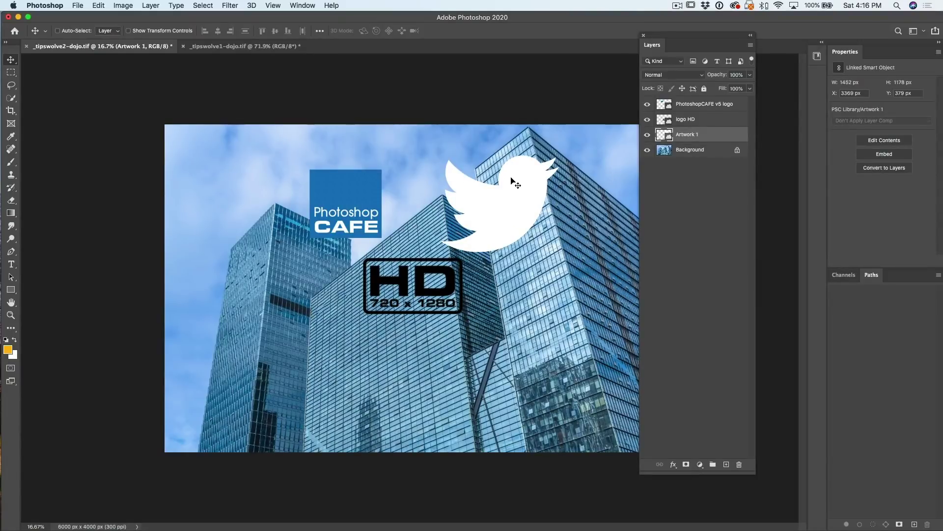
left_click_drag(525, 183, 302, 134)
left_click_drag(388, 296, 387, 297)
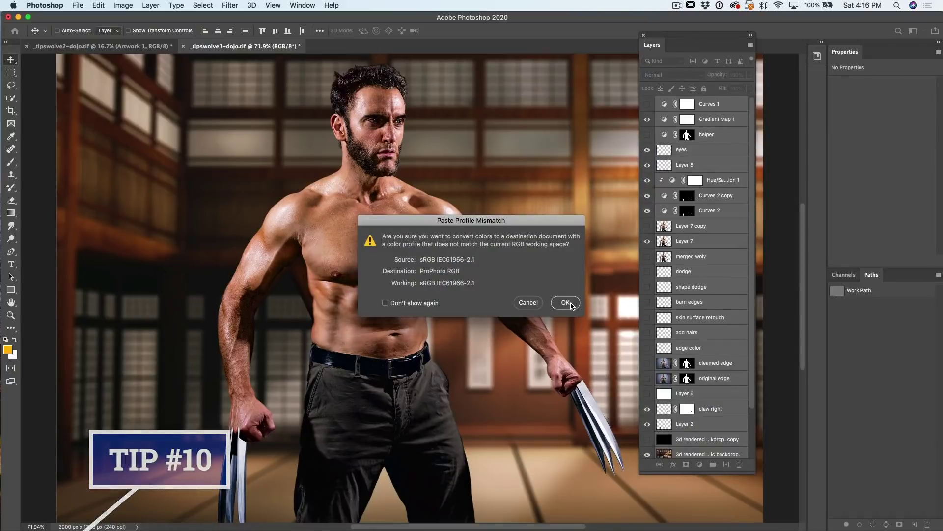
left_click(570, 304)
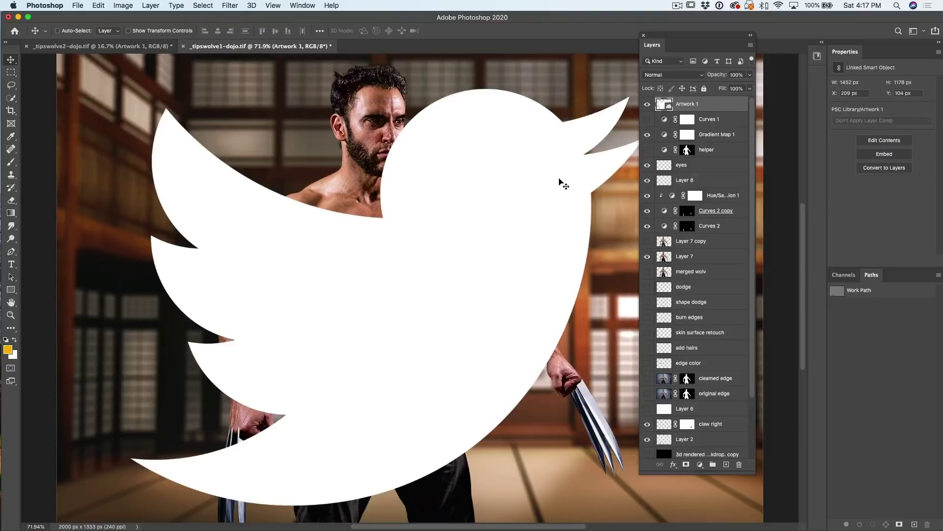
key("super+z")
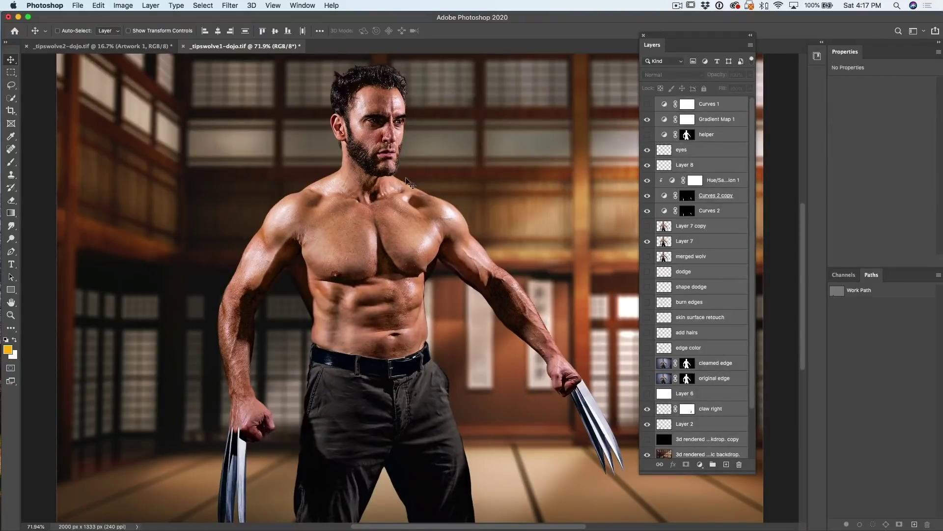
Back in the skyline, select the PhotoshopCAFE v5 logo, logo HD and bird layers together
left_click(153, 49)
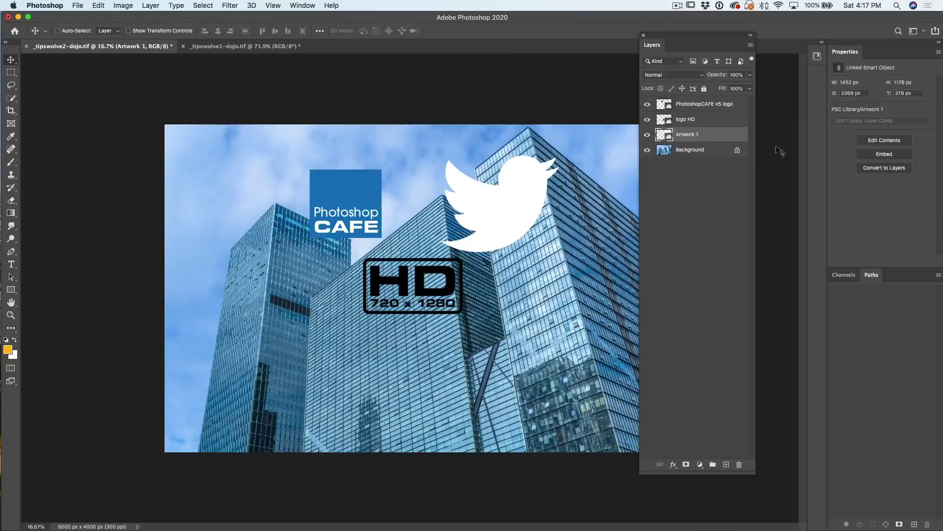
left_click(709, 105)
left_click(708, 136, "shift")
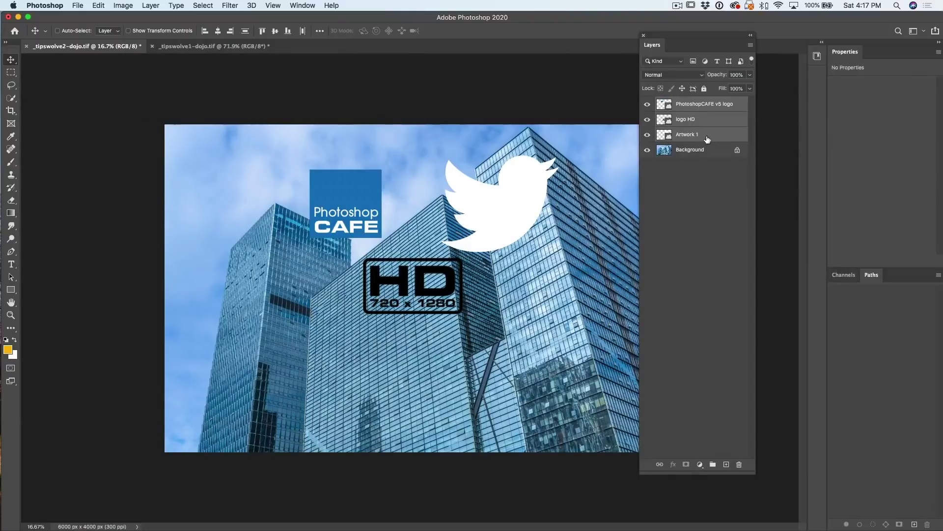
left_click(709, 105)
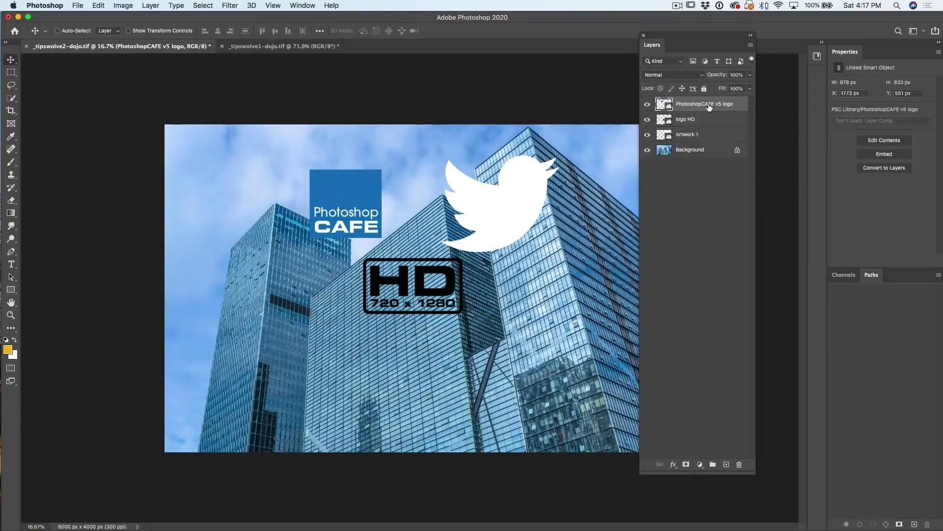
left_click(696, 134, "shift")
Drop the PhotoshopCAFE, HD and bird layers into the dojo image, converting sRGB to ProPhoto RGB
left_click_drag(516, 217, 242, 43)
left_click_drag(454, 229, 454, 229)
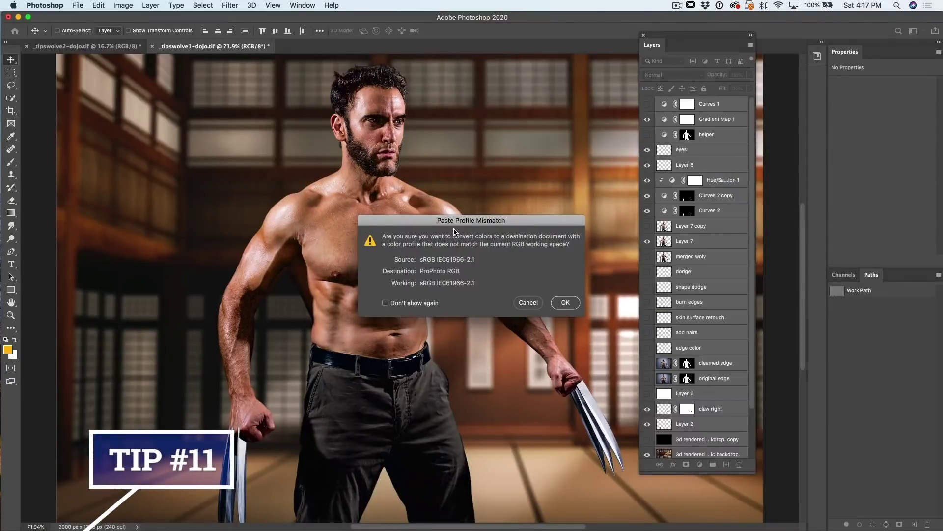
left_click(566, 302)
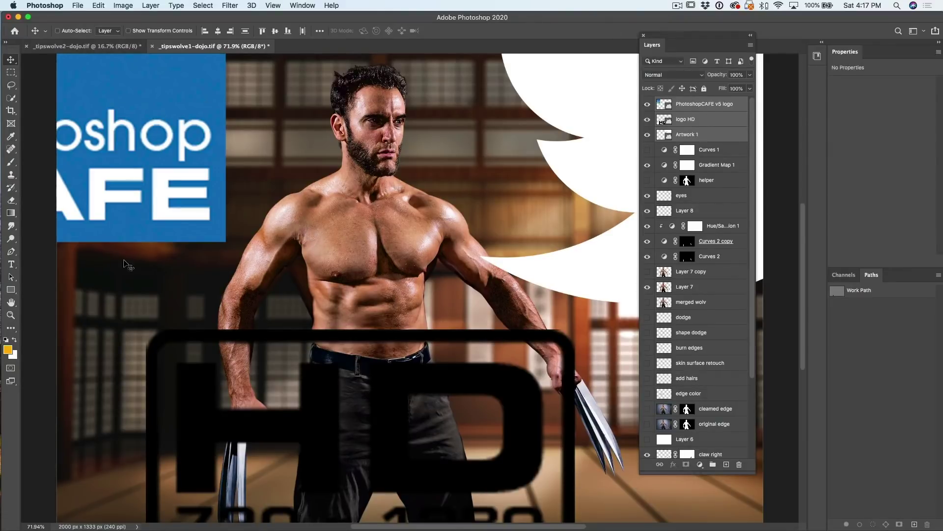
left_click(693, 242)
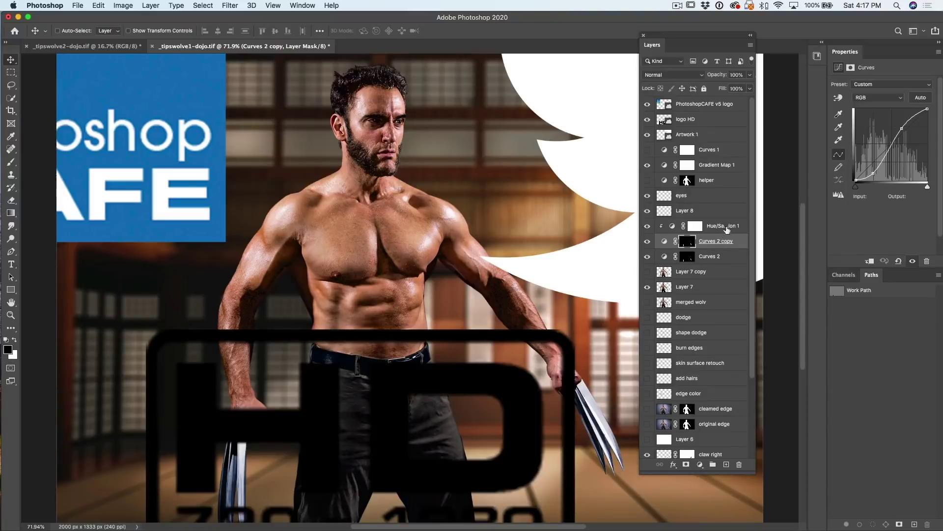
Drag Curves 2 copy into the skyline, shift it about 400 px left, then delete it
left_click_drag(722, 241, 518, 153)
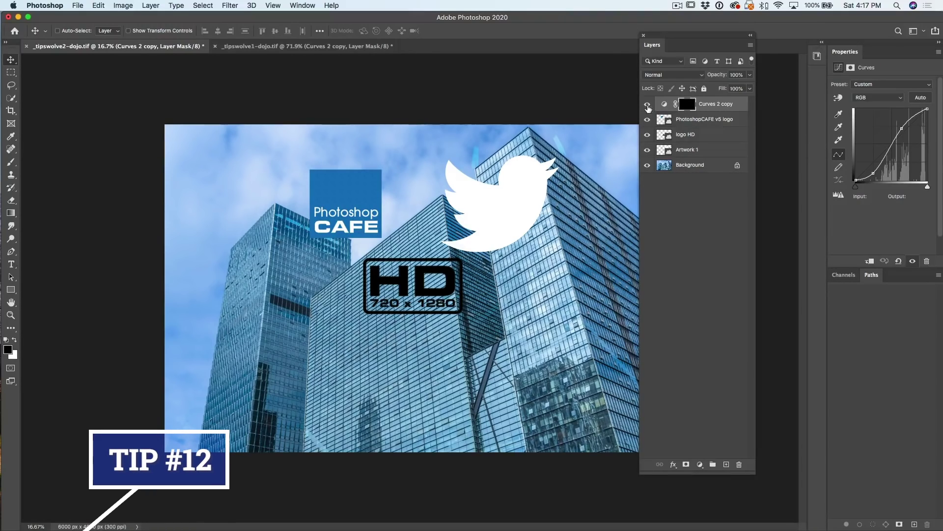
mouse_move(562, 151)
left_mouse_down()
mouse_move(506, 177)
mouse_move(407, 116)
mouse_move(378, 163)
left_mouse_up()
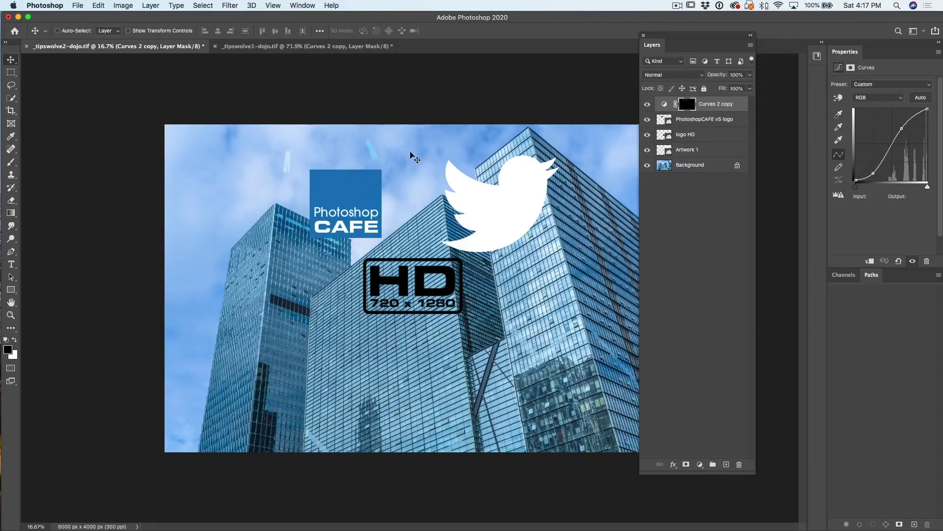
left_click_drag(378, 154, 367, 154)
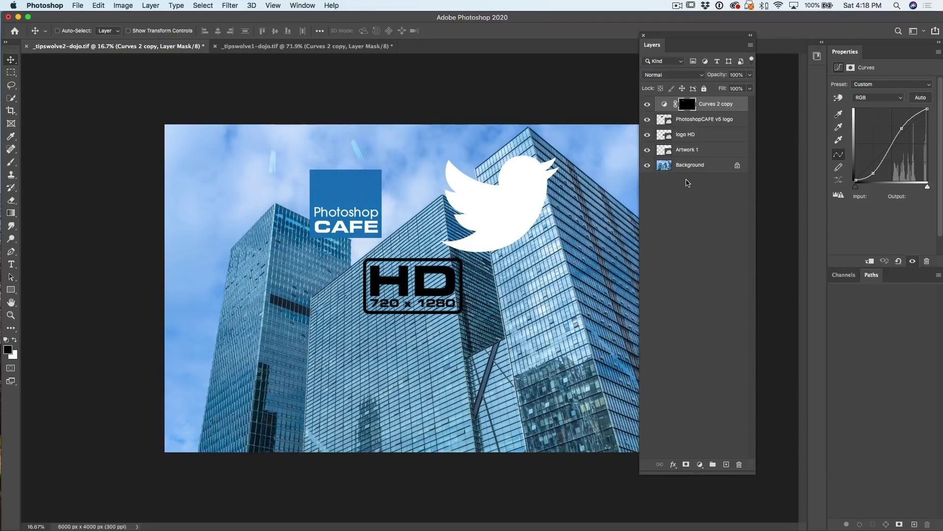
key("Delete")
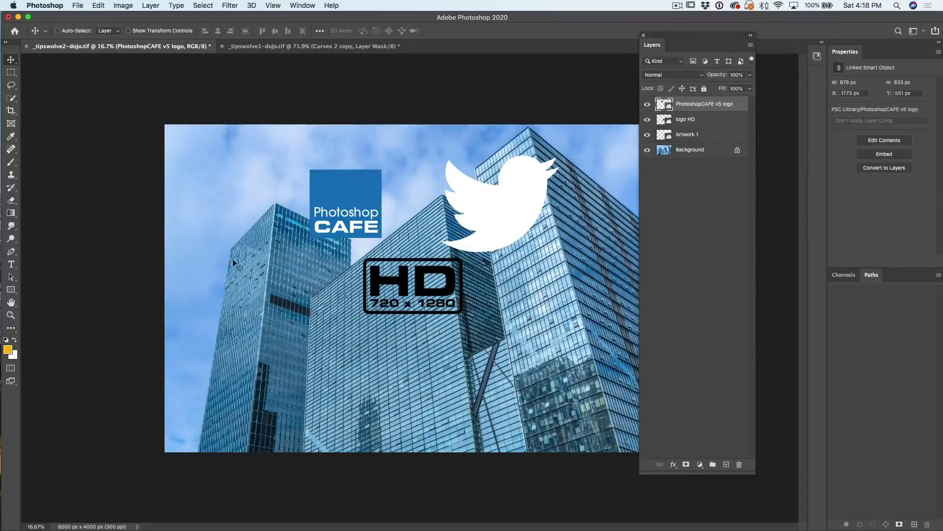
Hide the PhotoshopCAFE and HD logos, leaving only the Artwork 1 bird visible and active
left_click_drag(647, 104, 647, 131)
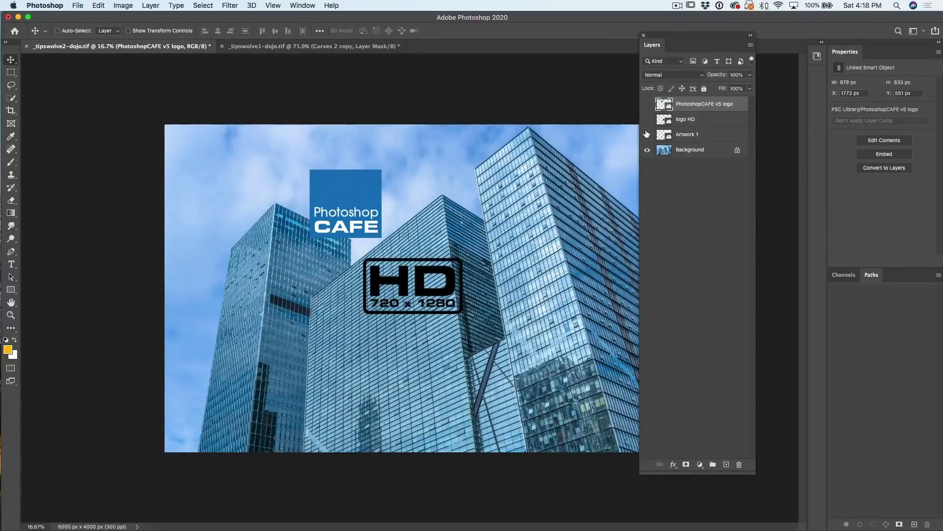
left_click(647, 135)
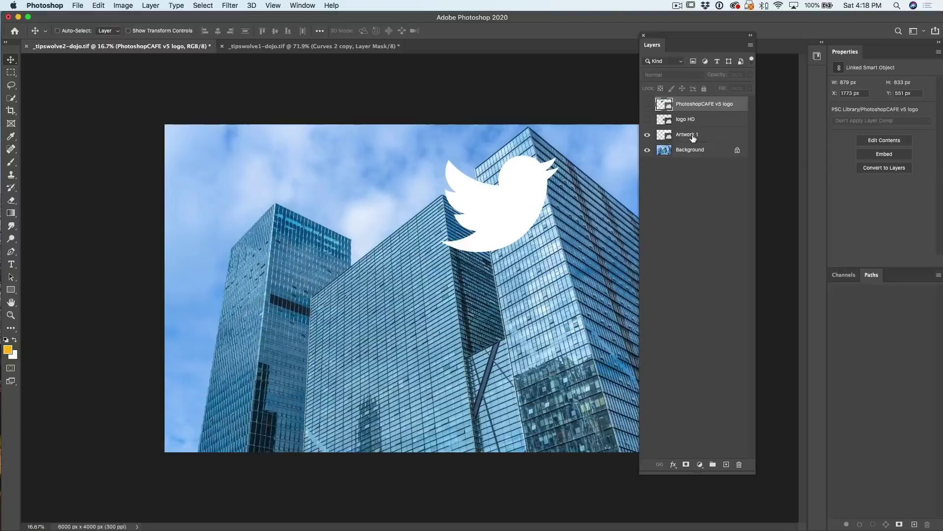
left_click(694, 139)
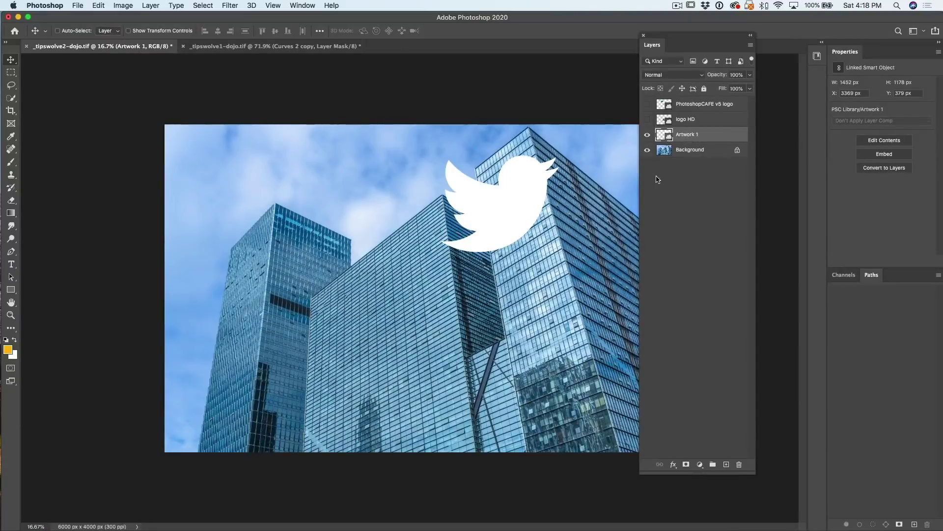
key("super+a")
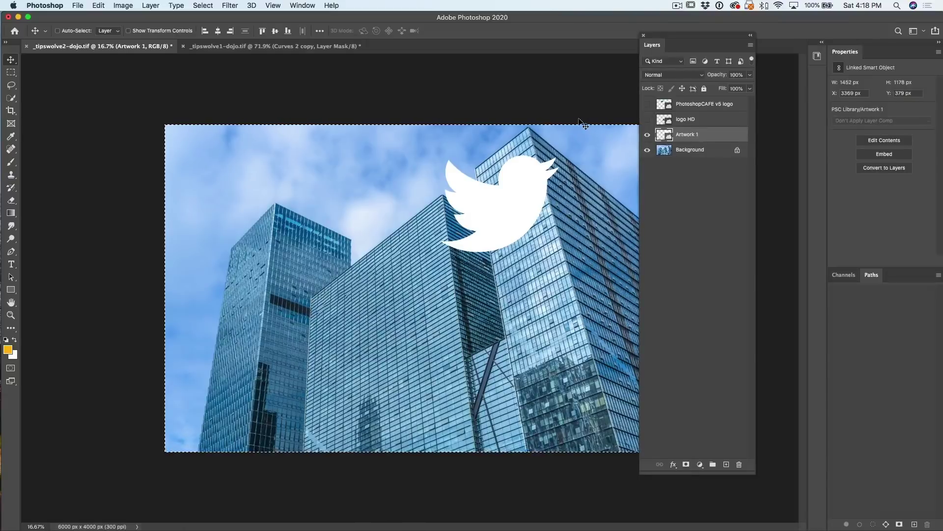
key("super+d")
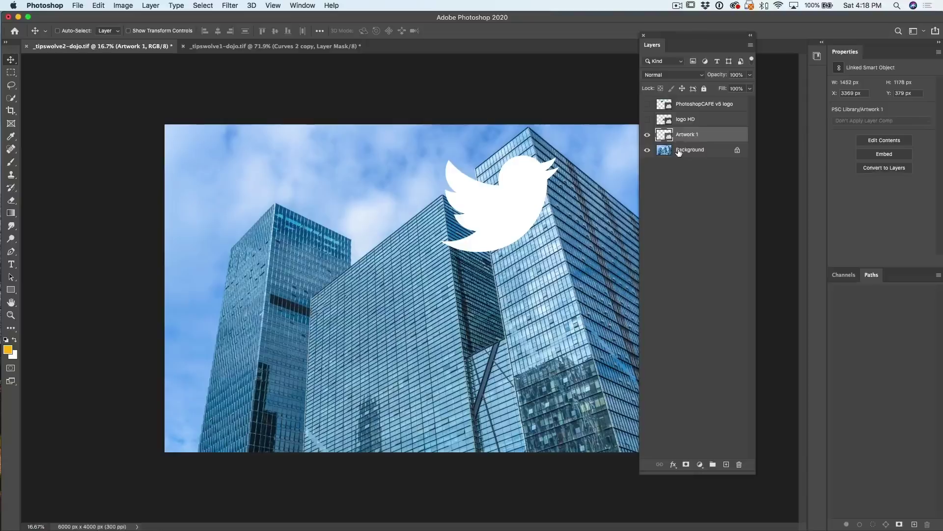
key("super+a")
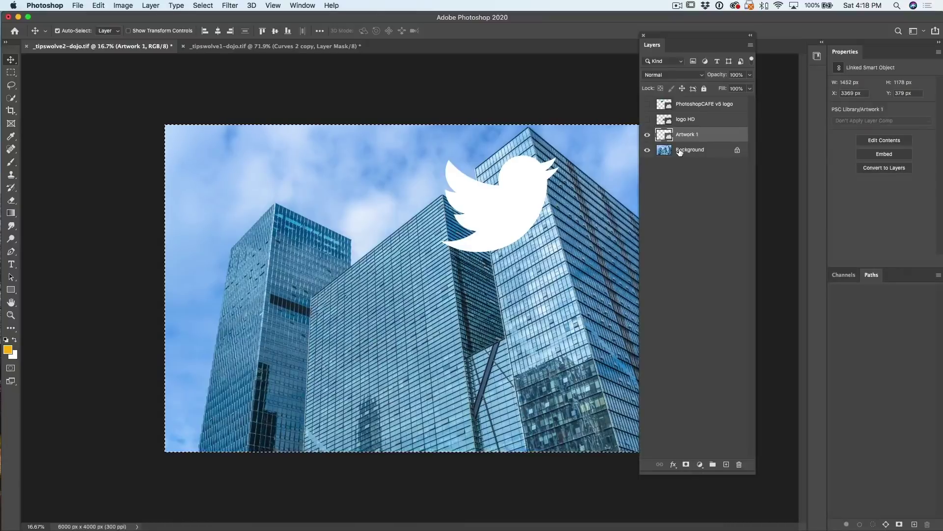
key("super+d")
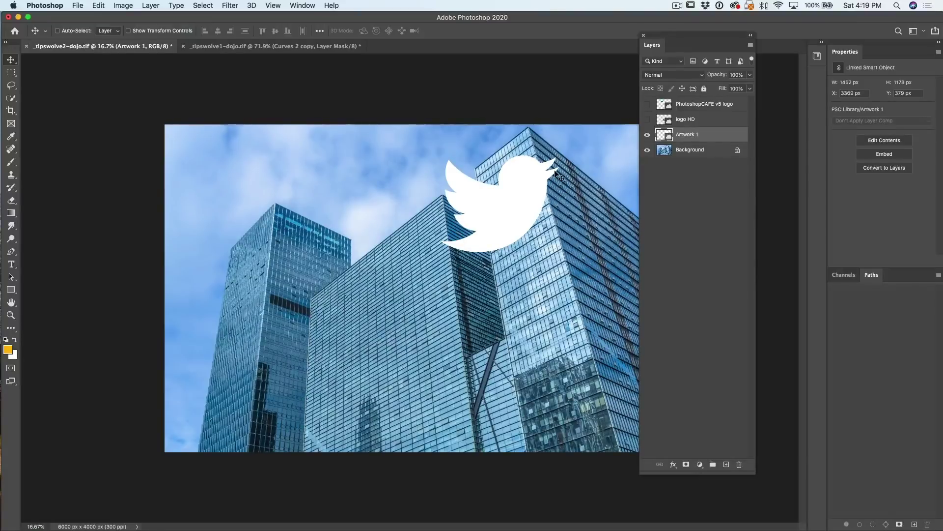
Hide the bird and add an empty Layer 1 directly above Background
left_click(647, 134)
left_click(679, 150)
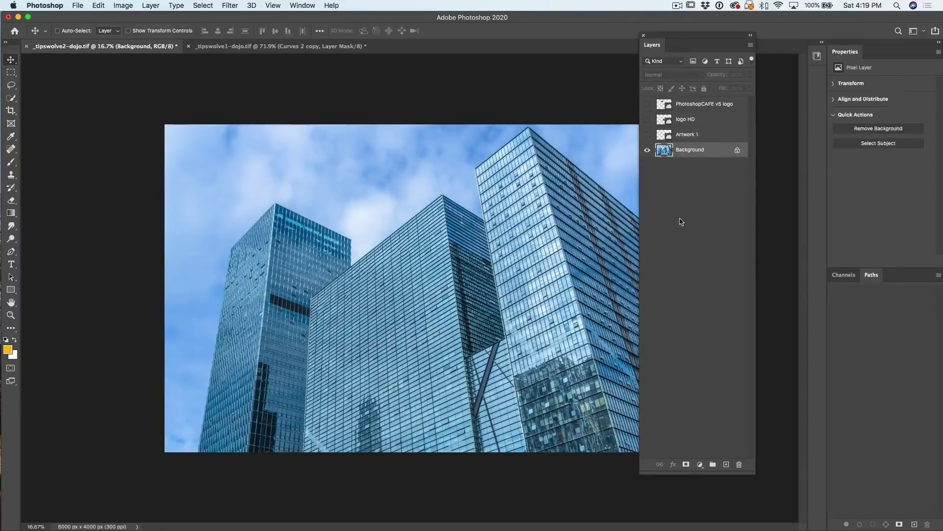
left_click(726, 465)
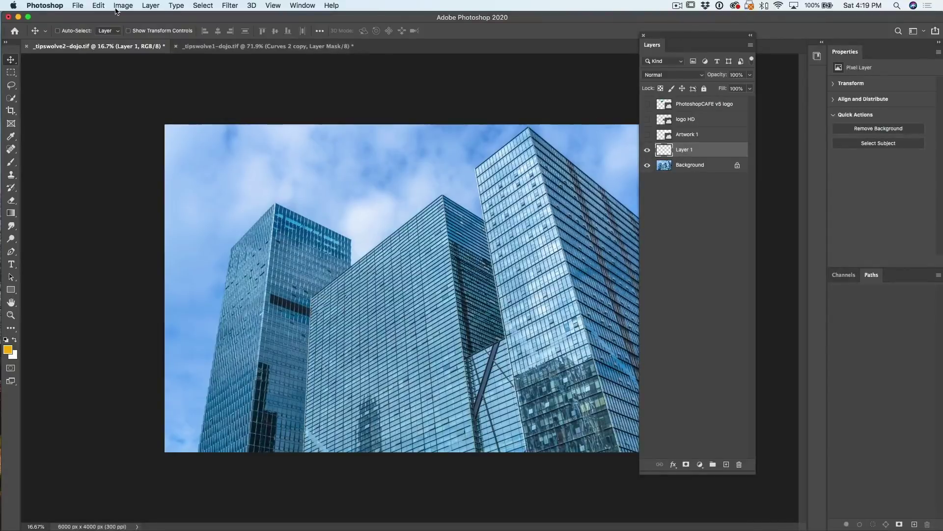
Open Filter > Vanishing Point and clear any existing plane
left_click(231, 5)
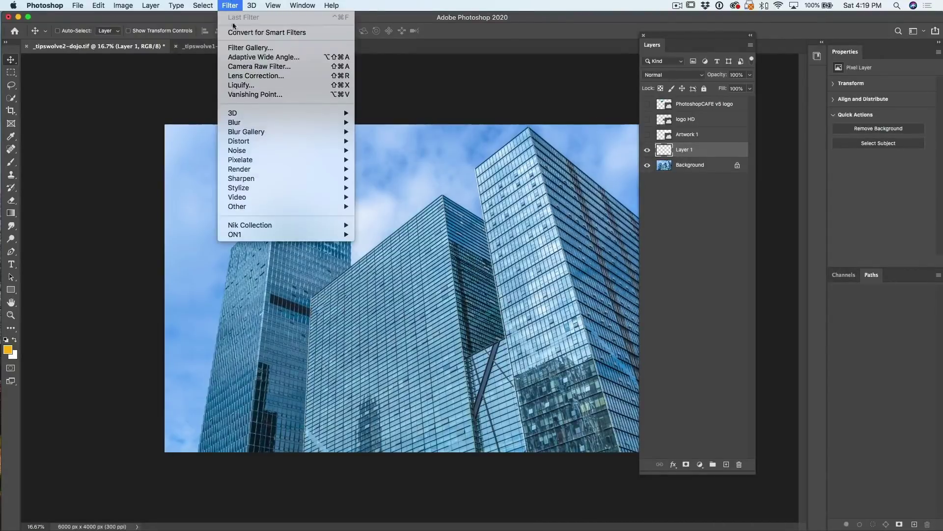
left_click(250, 94)
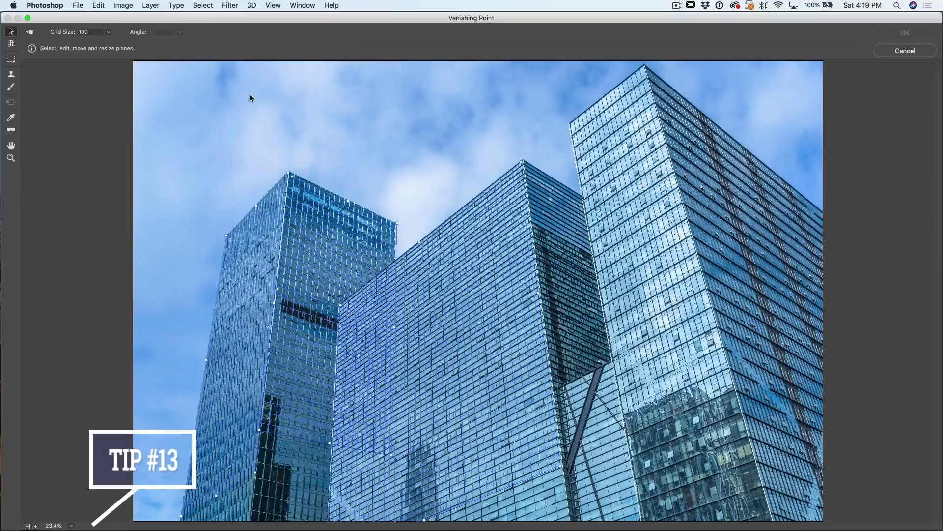
key("BackSpace")
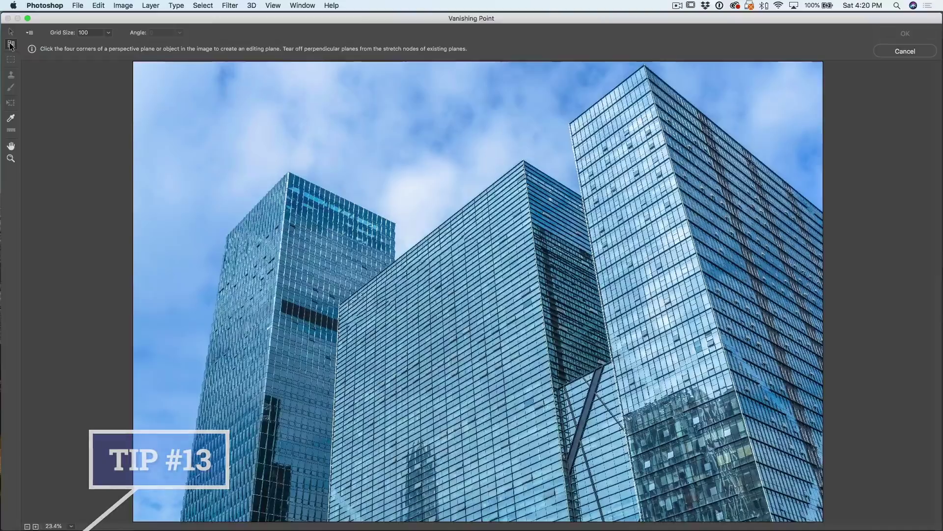
Place four corners to define a perspective plane over the middle tower's front face
left_click(523, 160)
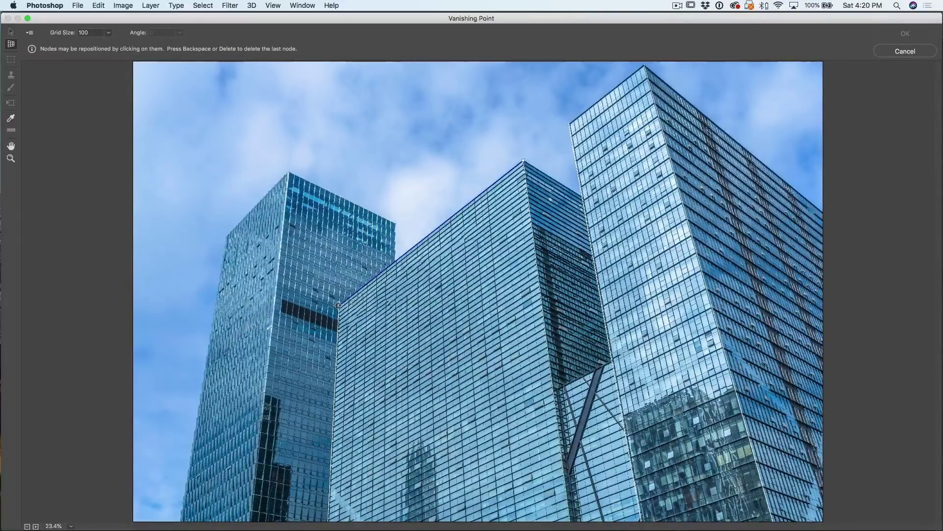
scroll(338, 305, "up", 1)
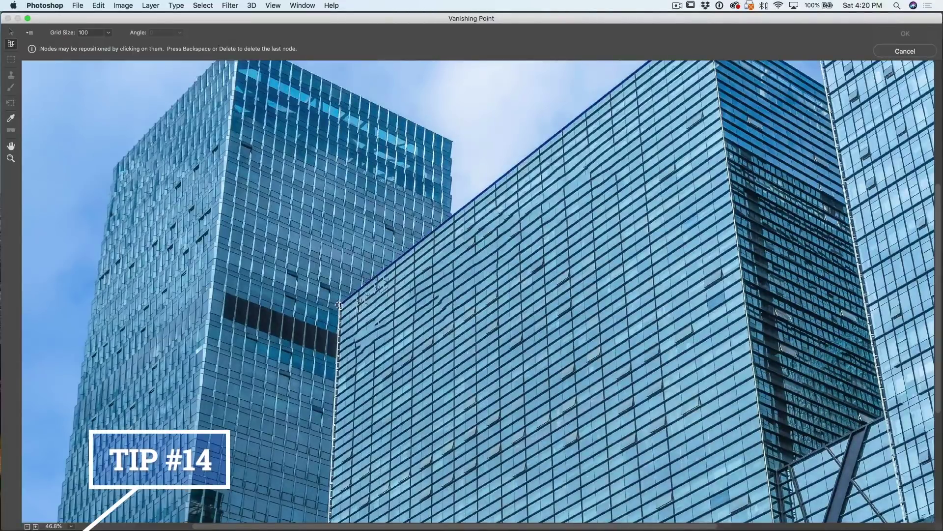
scroll(339, 305, "down", 1)
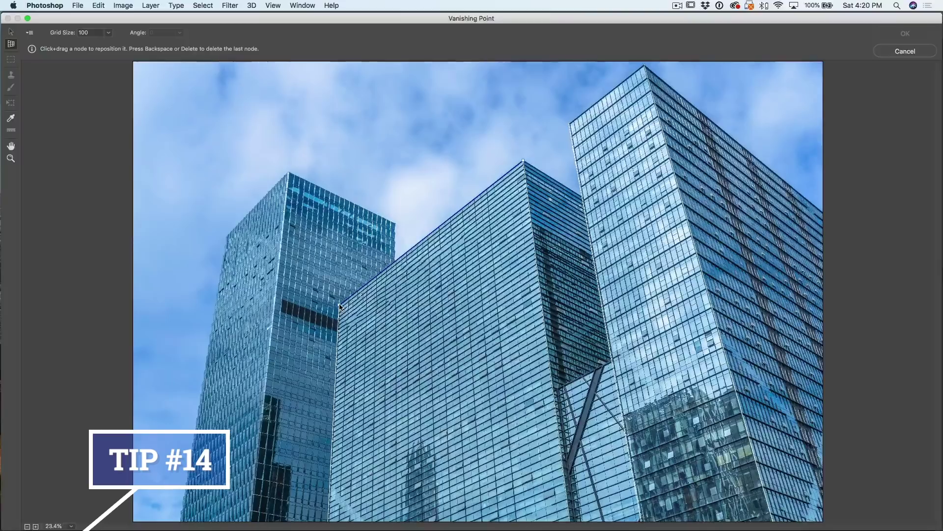
left_click(339, 306)
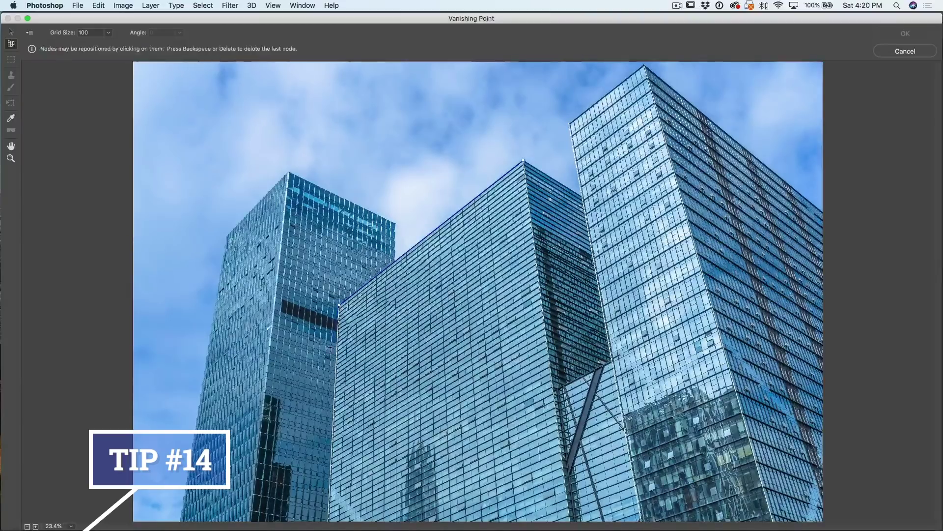
left_click(328, 486)
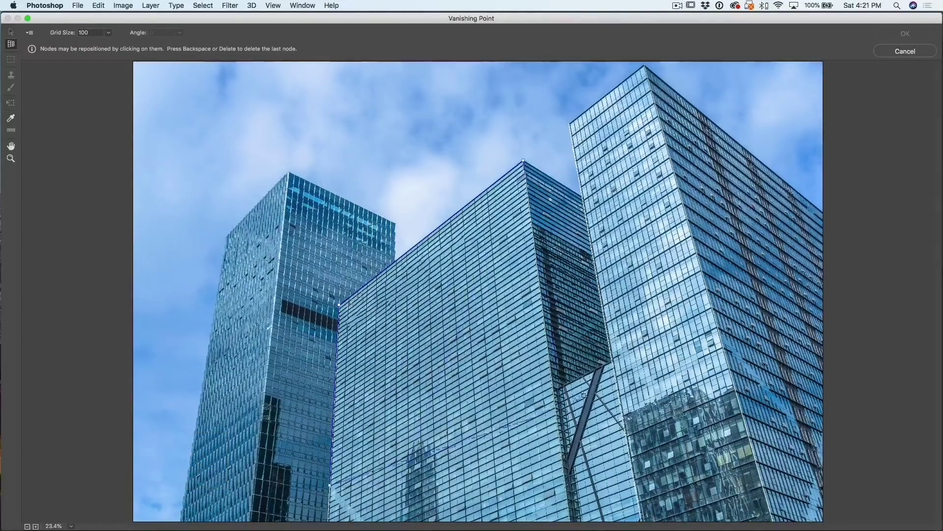
left_click(551, 367)
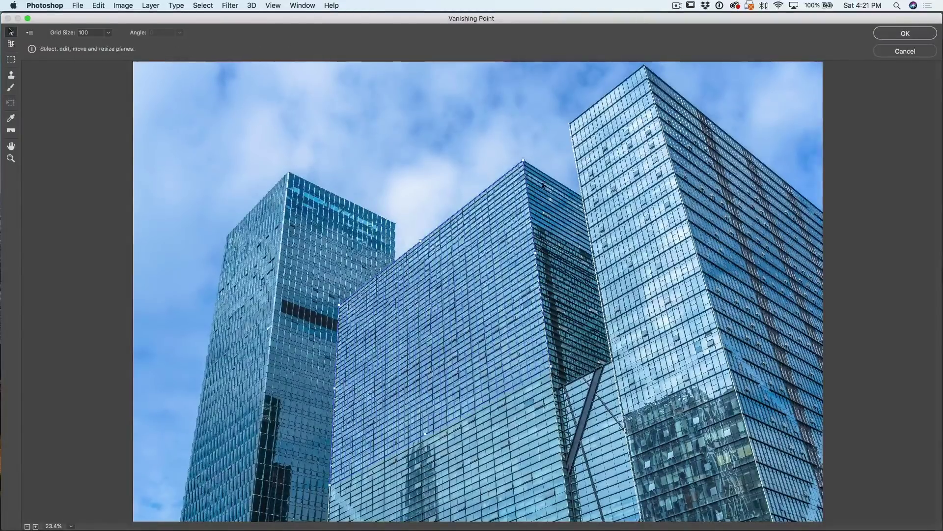
Extend the middle tower's plane to the image bottom and add a plane on the left tower's front face
left_click(426, 431)
left_click_drag(427, 431, 426, 517)
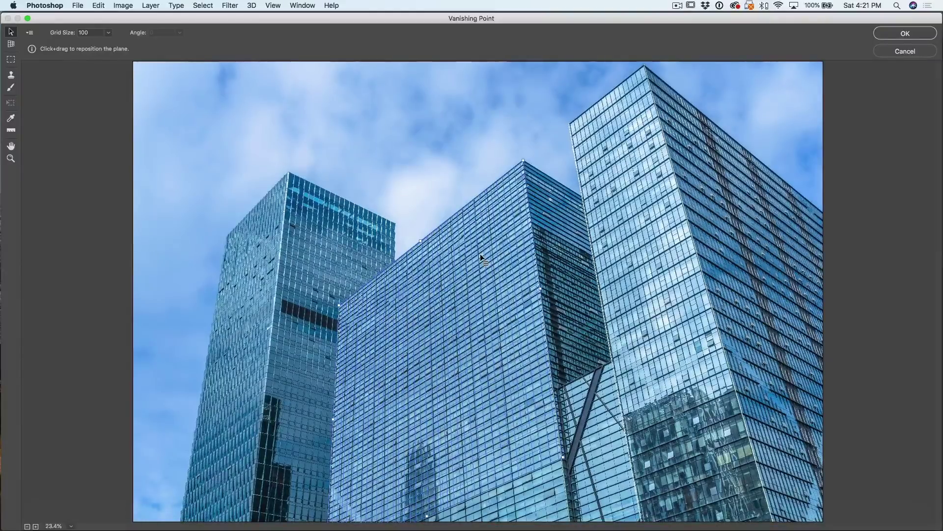
left_click(11, 44)
left_click(289, 176)
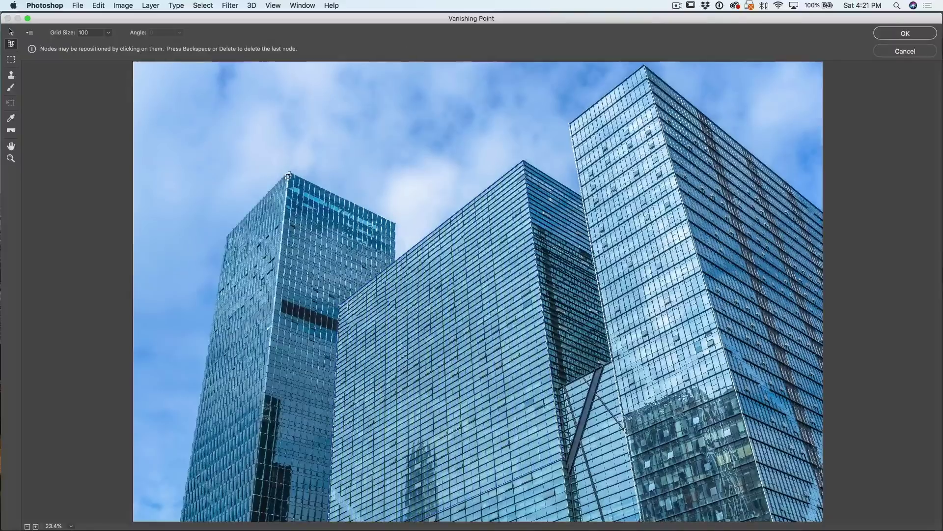
left_click(396, 222)
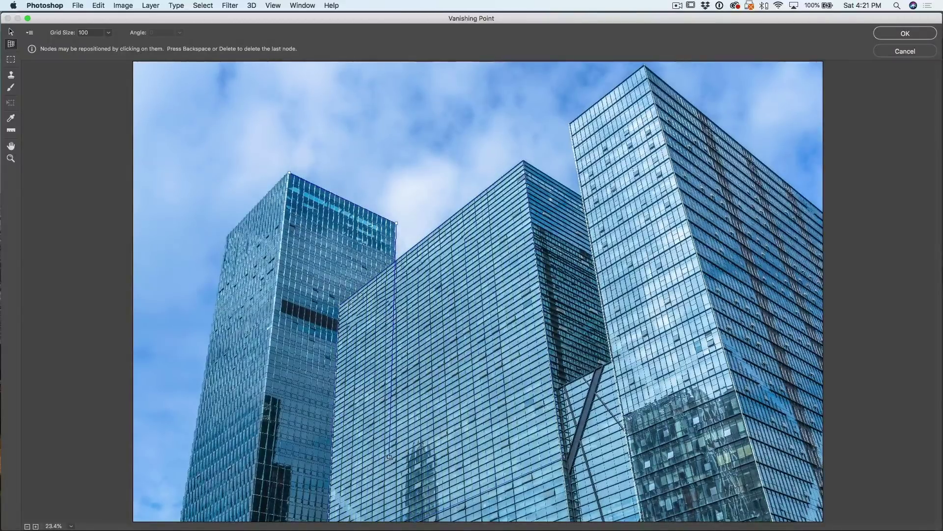
left_click(390, 444)
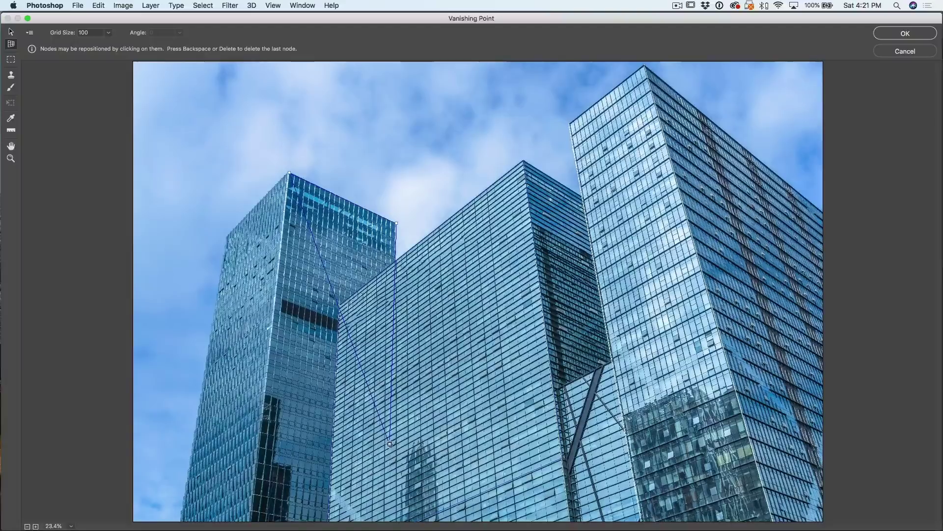
left_click(262, 413)
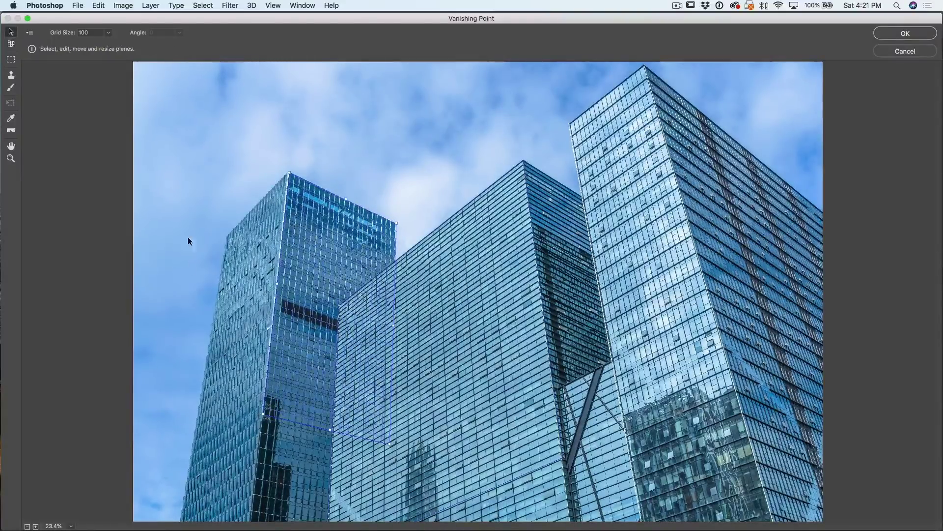
Add a perspective plane covering the left tower's left face
left_click(10, 44)
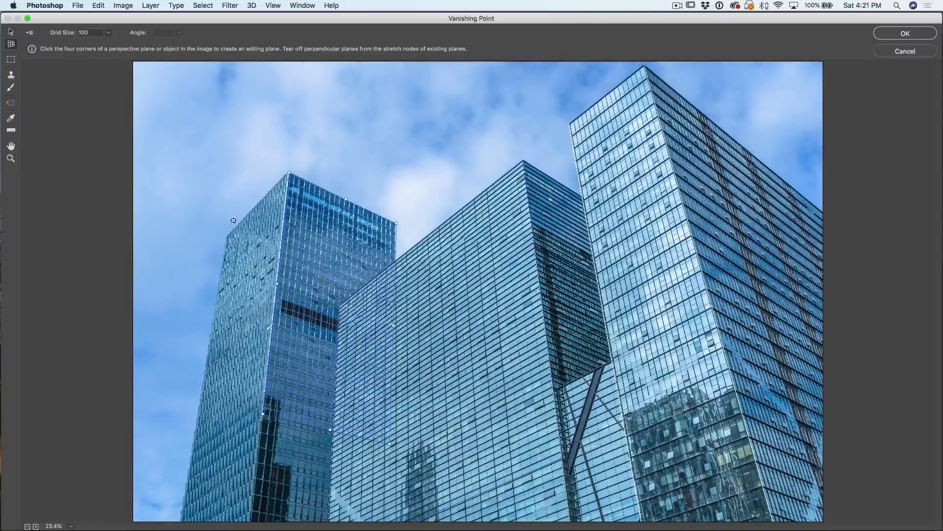
left_click(226, 236)
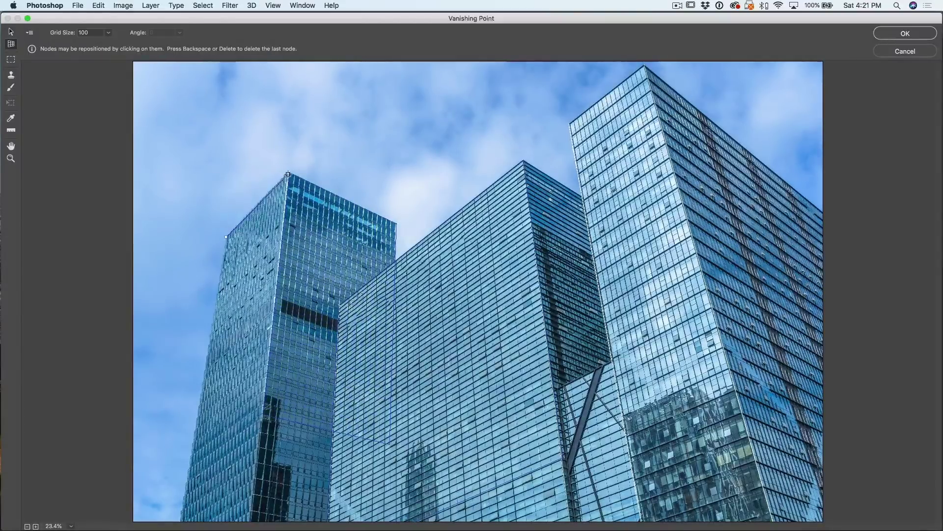
left_click(262, 434)
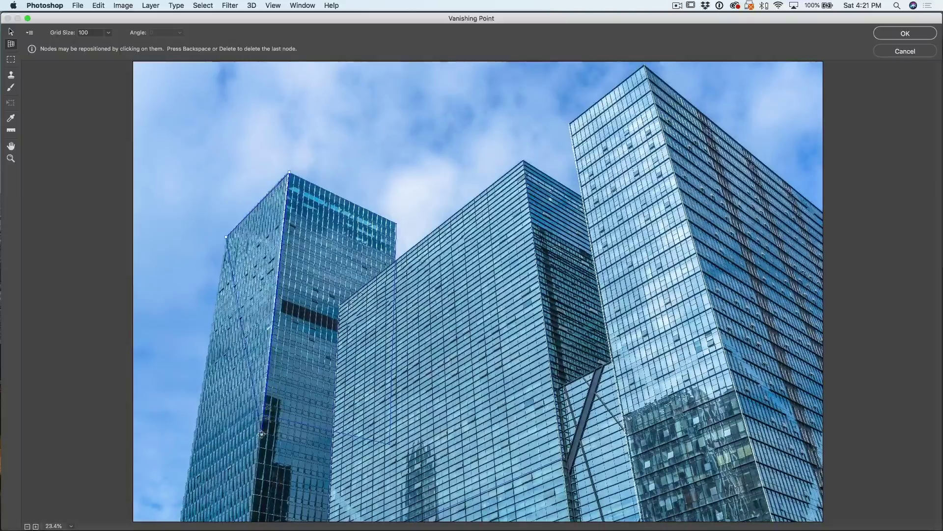
left_click(184, 485)
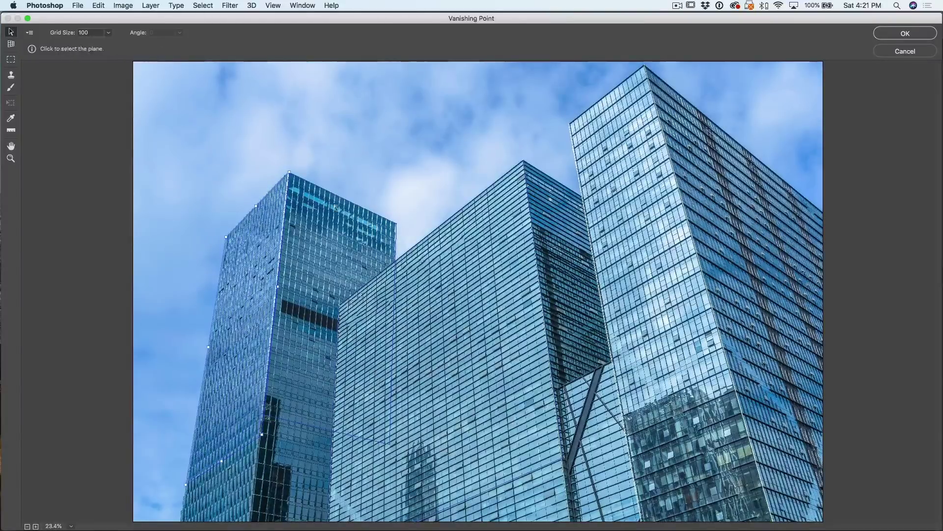
Add a plane over the right tower's side face and pull its lower corner past the edge
left_click(10, 44)
left_click(645, 66)
left_click(781, 178)
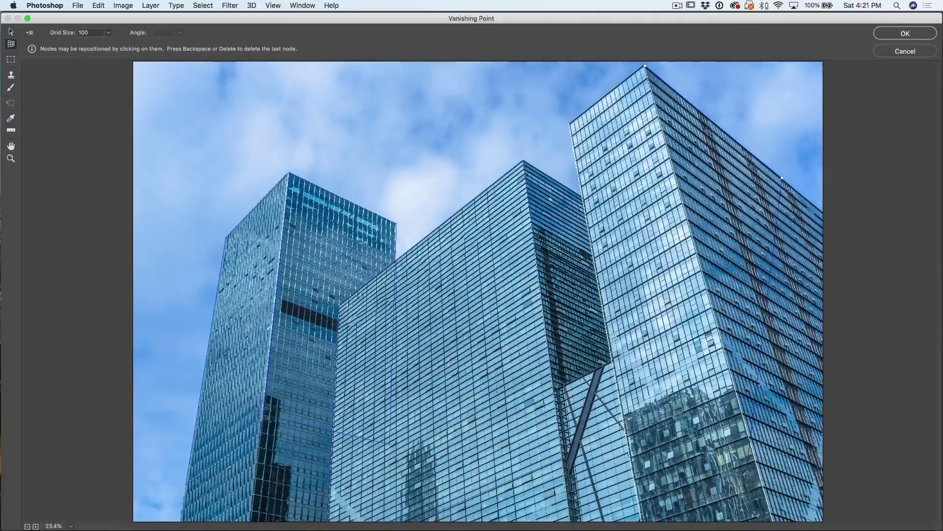
left_click(857, 494)
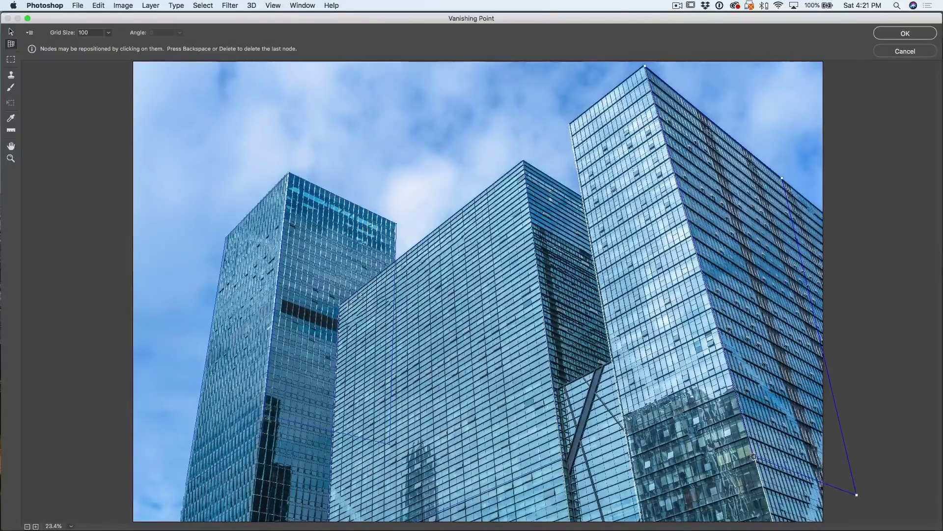
left_click(754, 452)
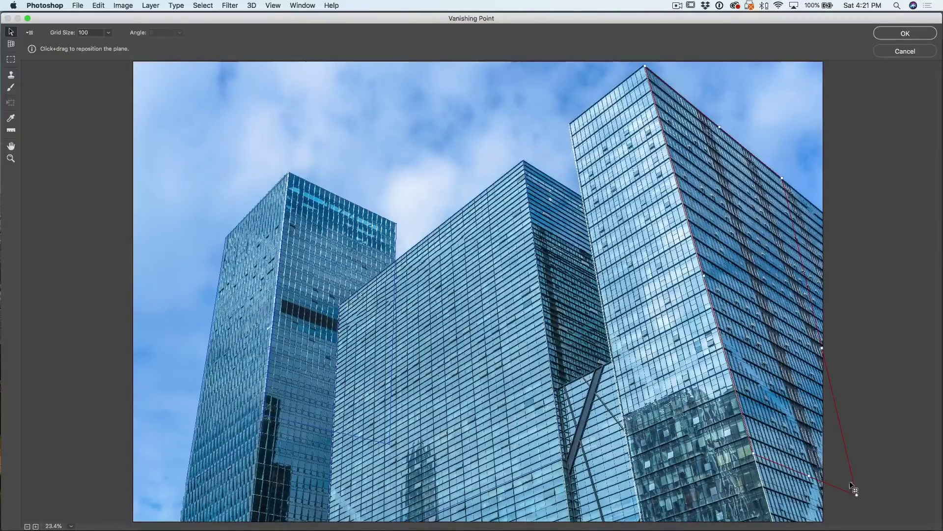
left_click_drag(856, 494, 889, 507)
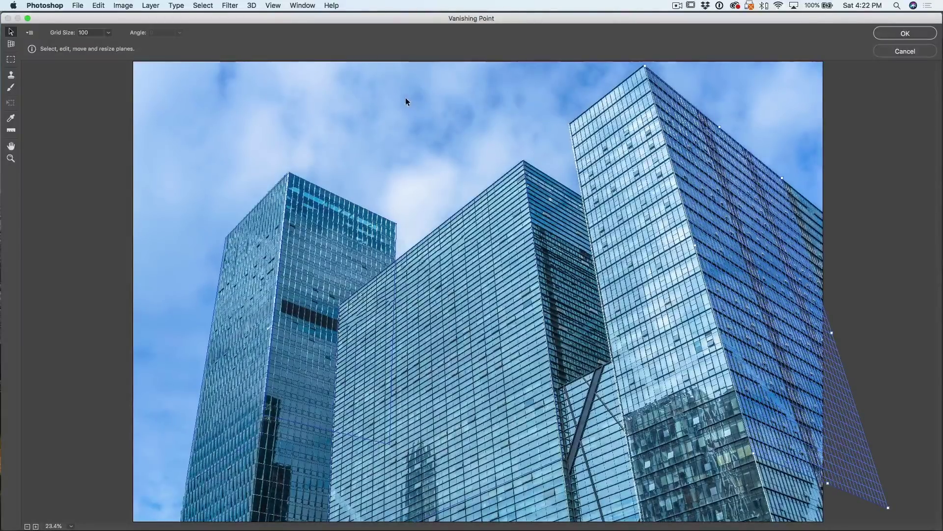
left_click(243, 65)
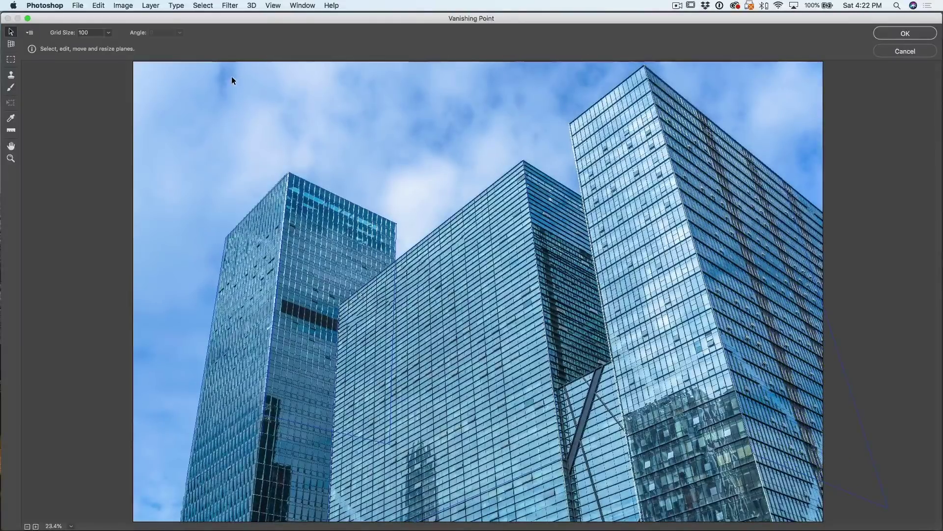
Paste the white Twitter bird, place and shrink it on the left tower's front face, then apply
key("super+v")
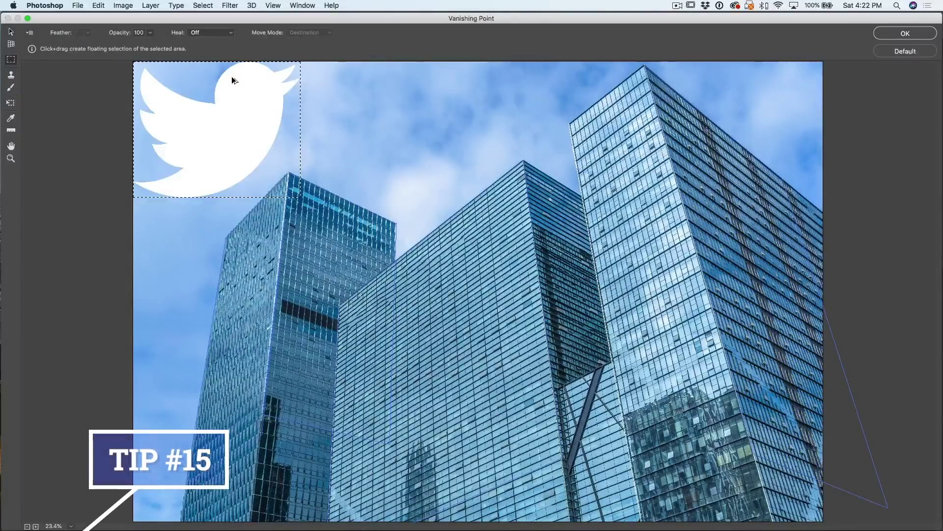
left_click_drag(238, 80, 337, 225)
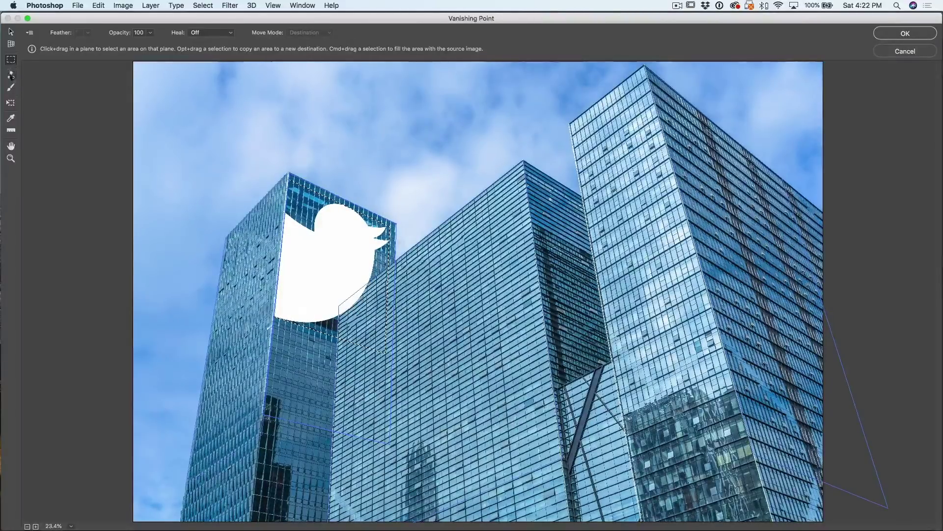
left_click(11, 104)
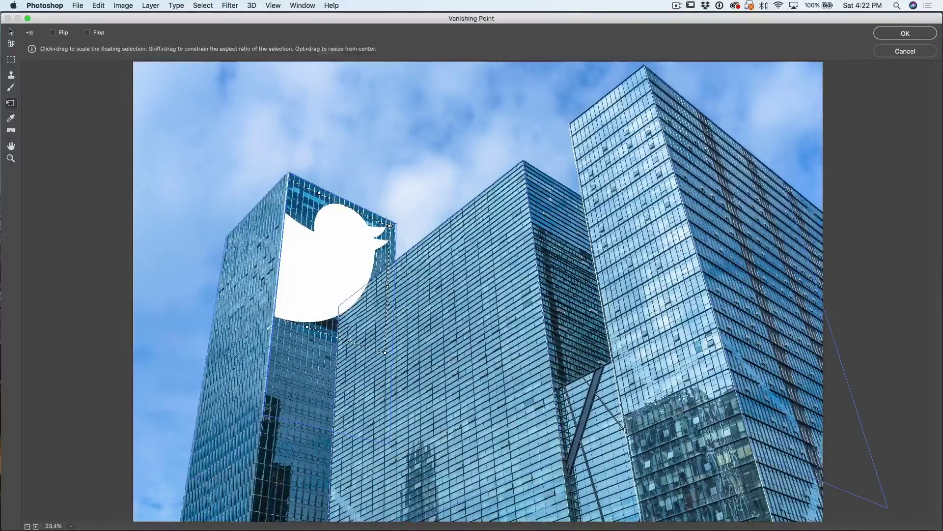
mouse_move(390, 226)
left_mouse_down()
mouse_move(332, 253)
mouse_move(379, 236)
left_mouse_up()
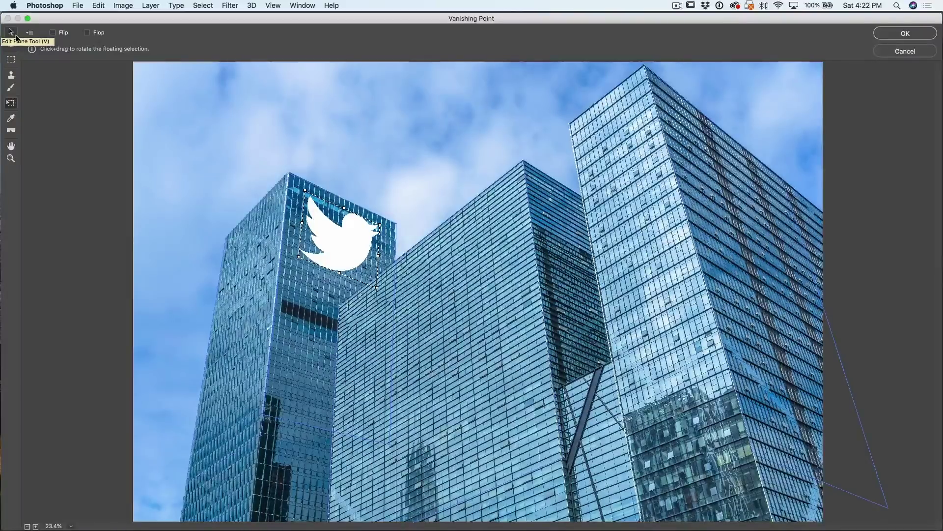
key("Return")
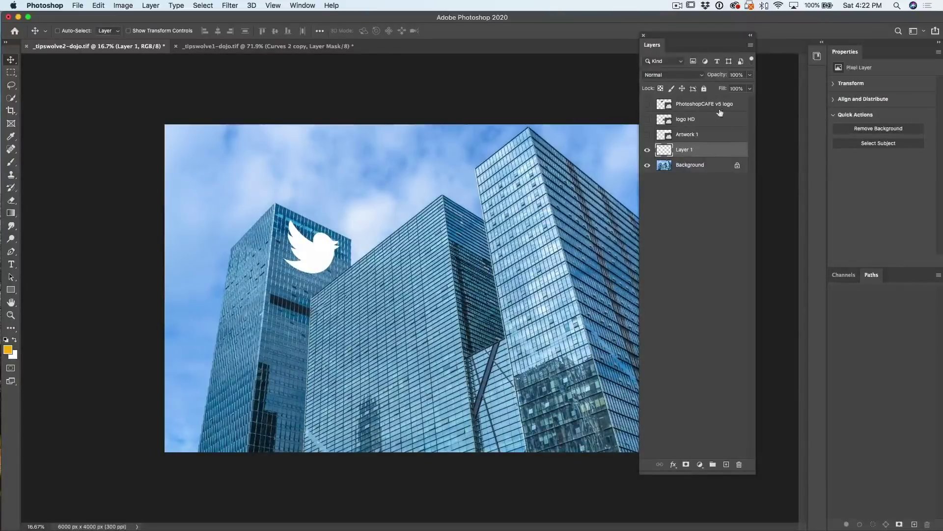
Set Layer 1's blend mode to Soft Light and activate the visible PhotoshopCAFE v5 logo layer
left_click(688, 74)
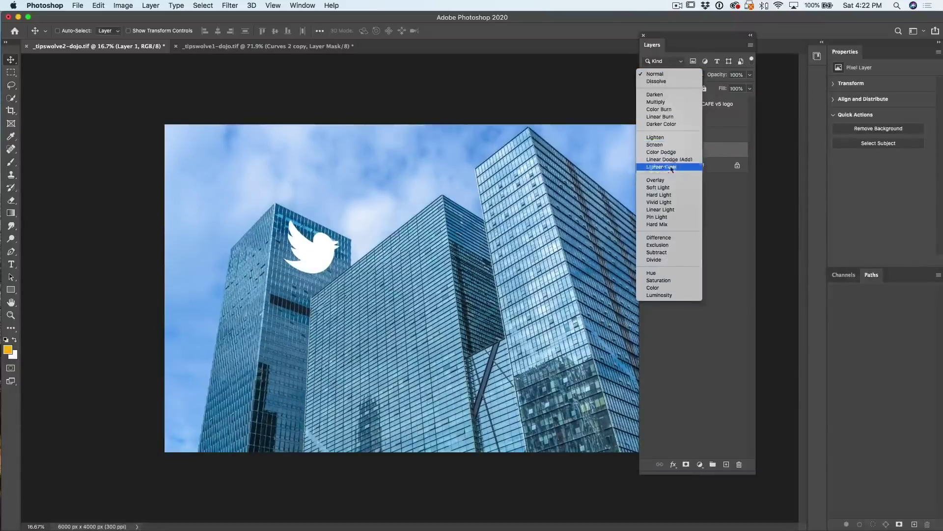
left_click(666, 189)
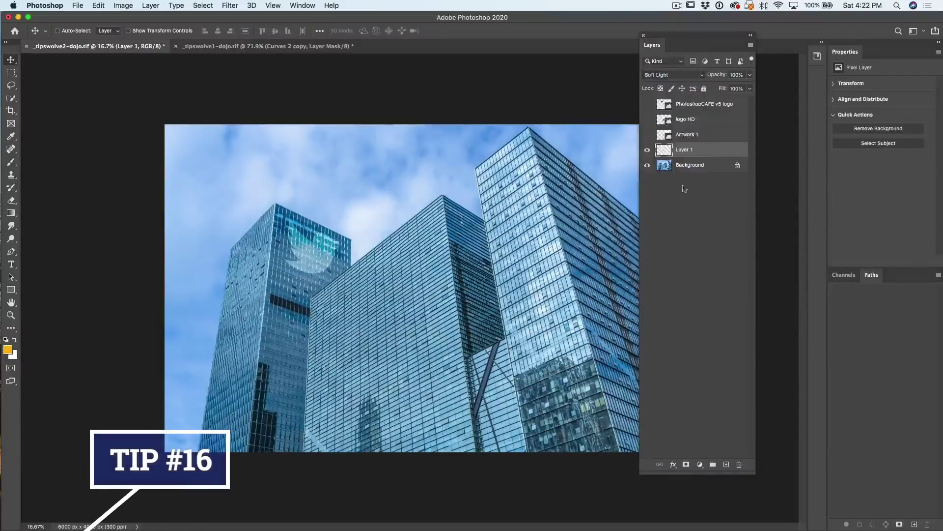
left_click(647, 105)
left_click(691, 106)
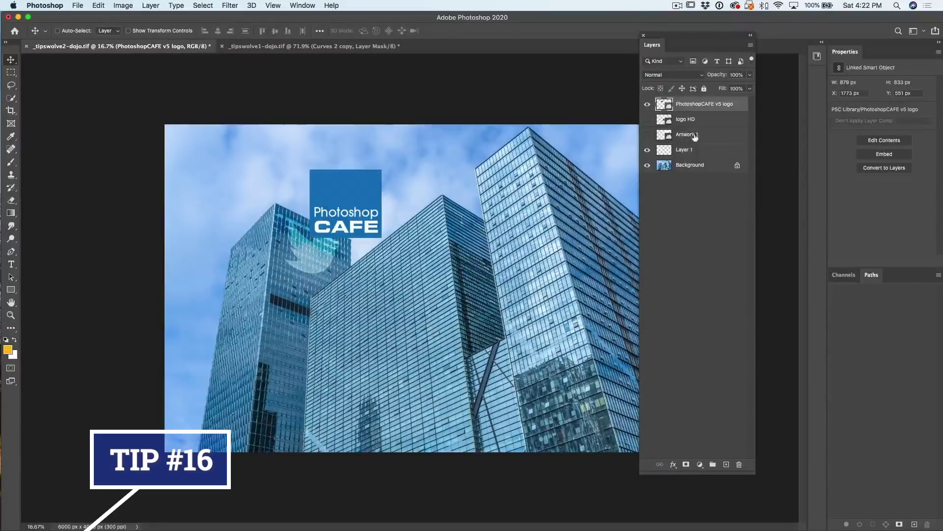
Copy the whole PhotoshopCAFE logo, hide its layer, and add empty Layer 2 above Layer 1
key("super+a")
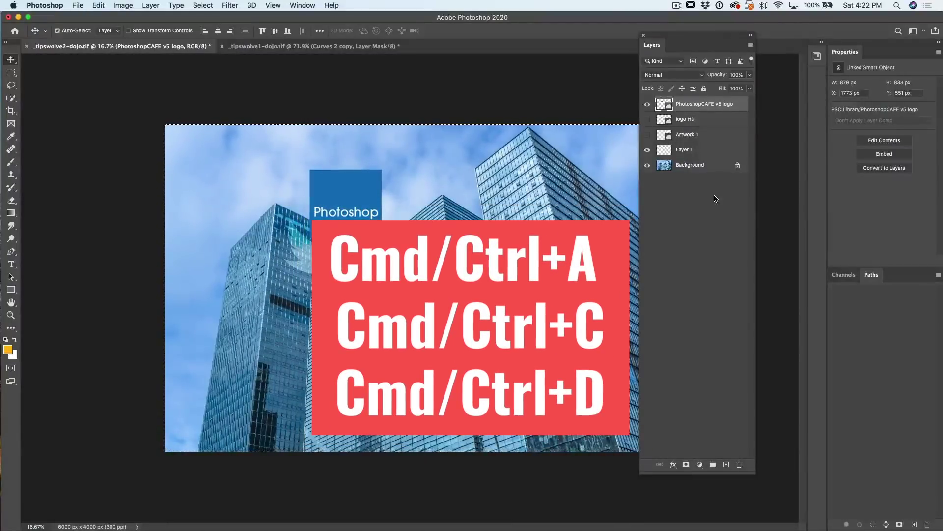
key("super+d")
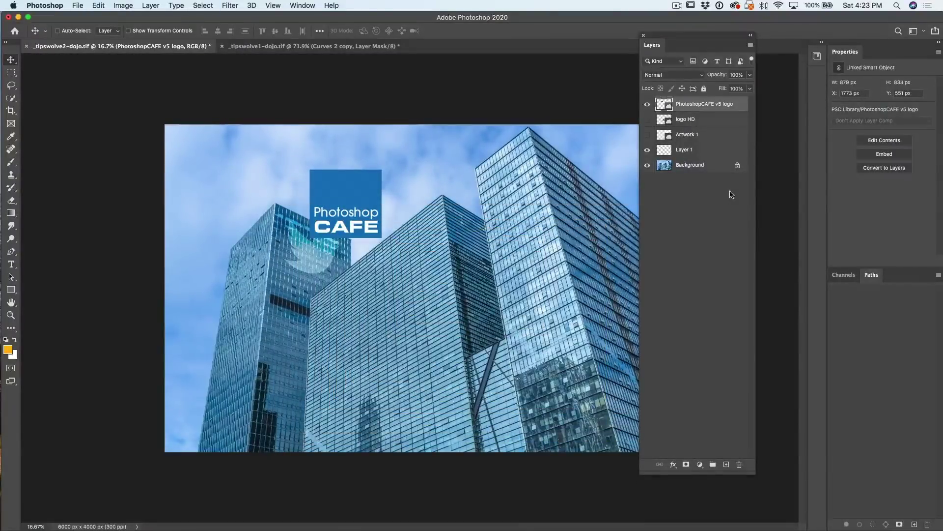
left_click(649, 104)
left_click(712, 148)
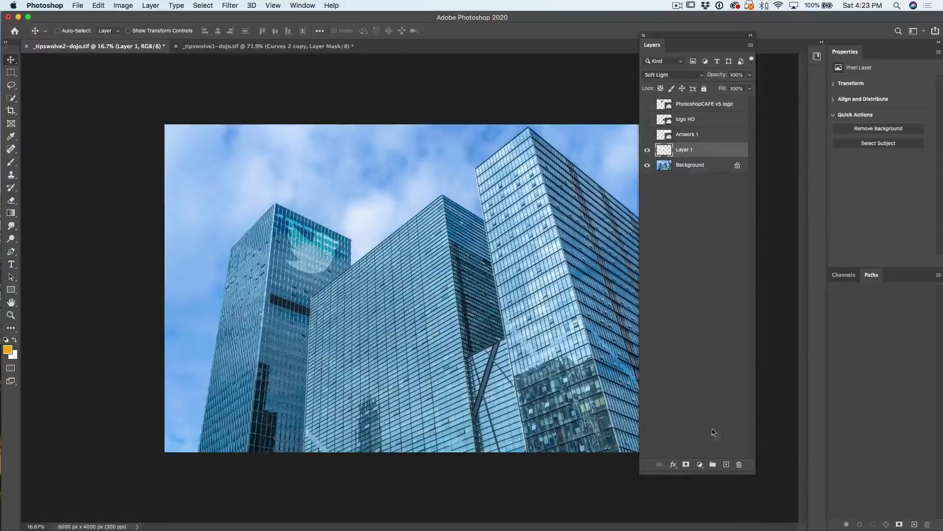
left_click(726, 465)
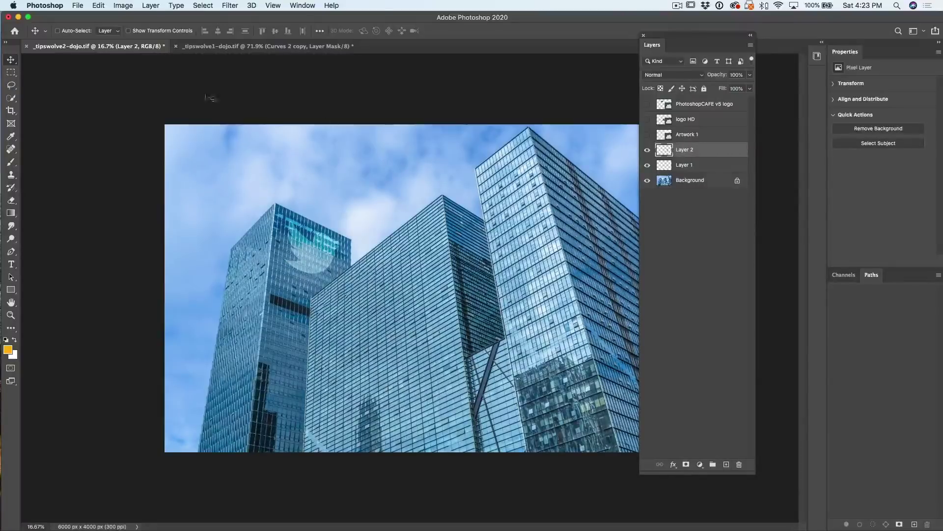
left_click(199, 5)
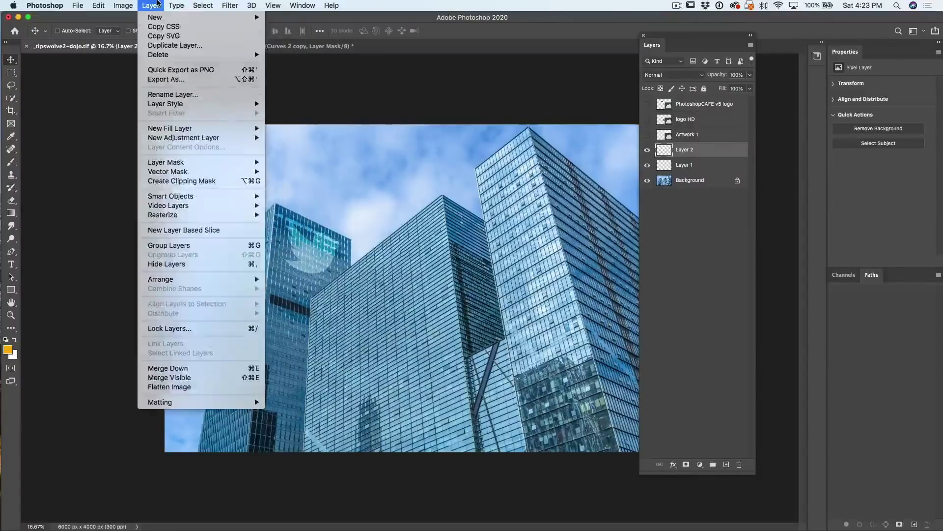
In Vanishing Point, paste the PhotoshopCAFE logo onto the middle building's face and apply it
mouse_move(230, 6)
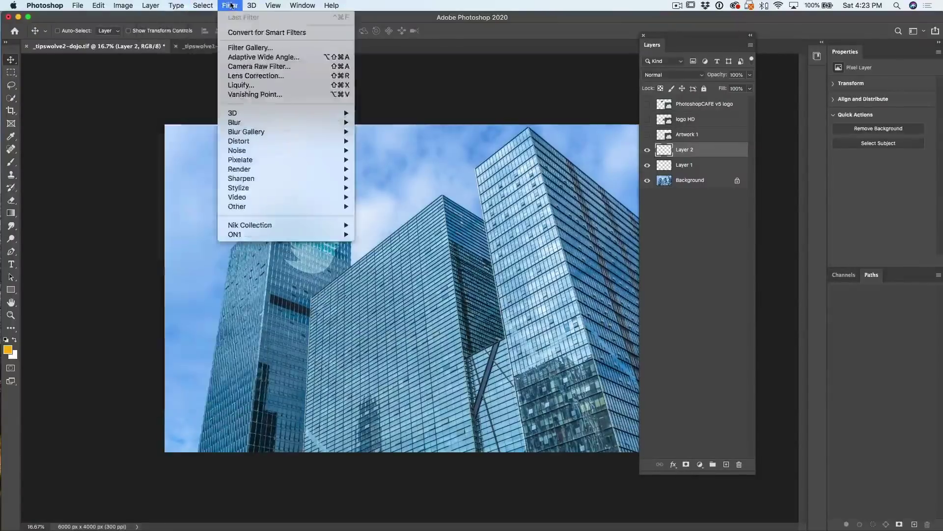
left_click(244, 95)
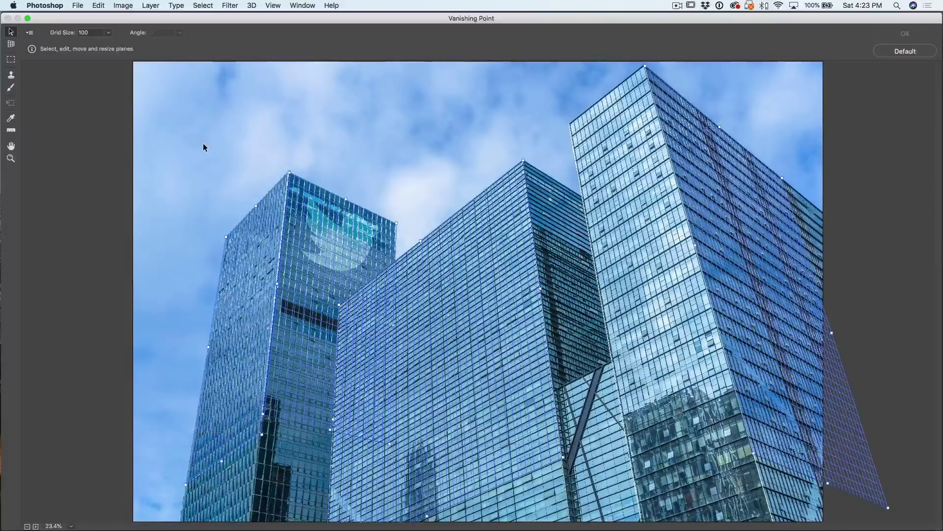
key("super+v")
left_click_drag(193, 86, 376, 301)
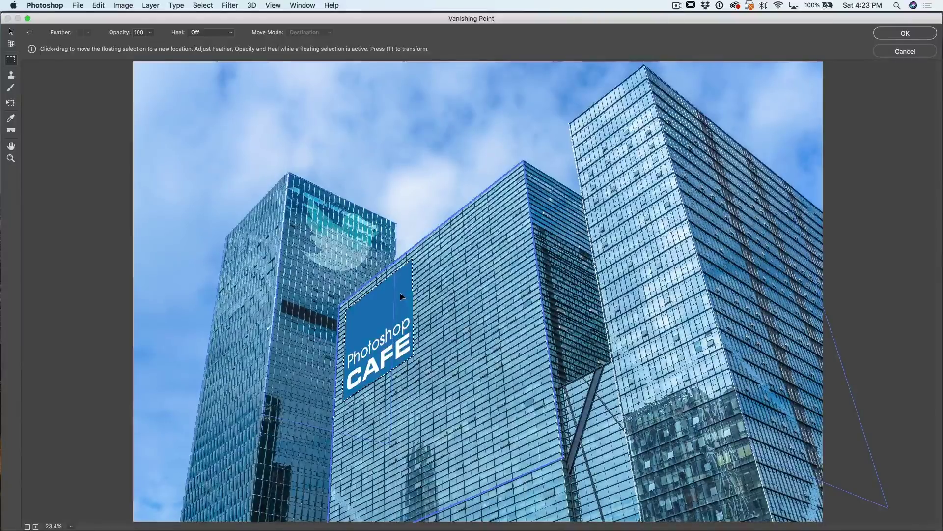
key("Return")
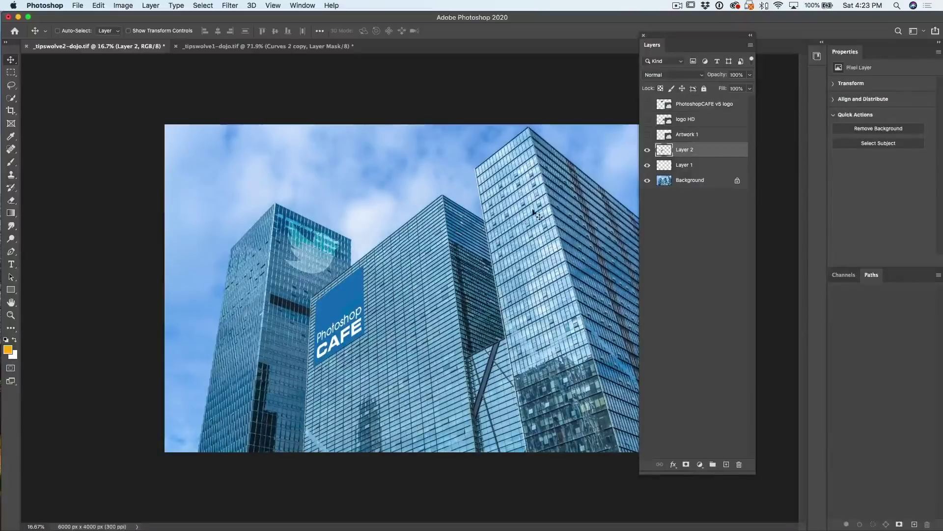
Lower Layer 2's opacity to 76%, leaving the Artwork 1 bird layer hidden
left_click_drag(721, 76, 709, 82)
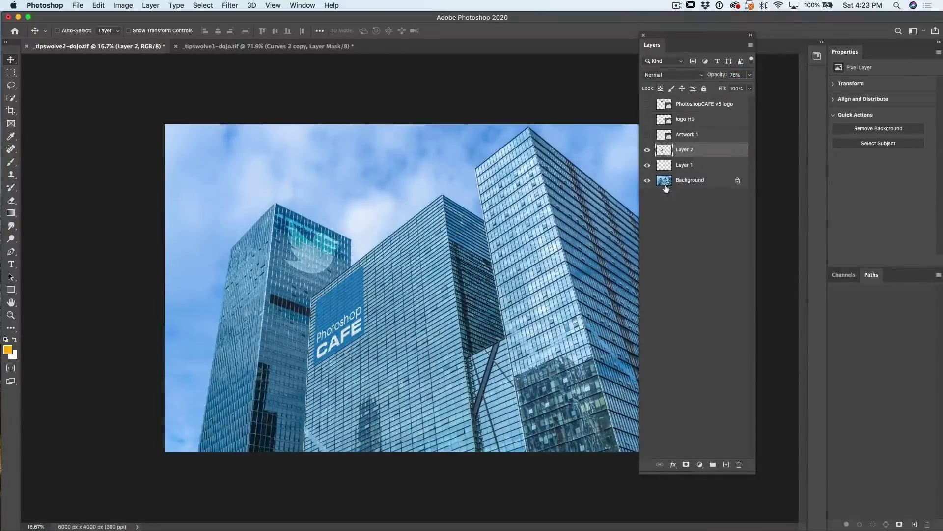
left_click(706, 133)
left_click(647, 134)
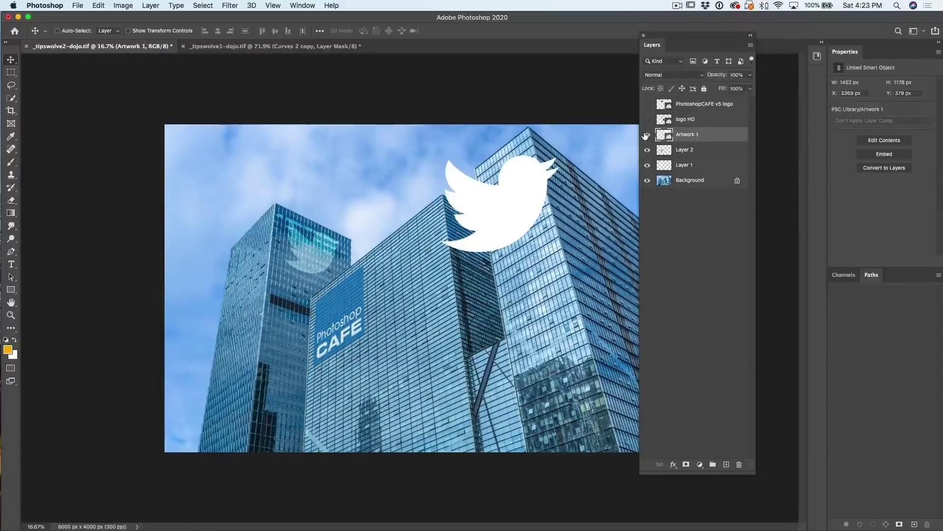
left_click(648, 135)
Copy the whole logo HD layer, hide it, and add empty Layer 3 above Layer 2
left_click(648, 120)
left_click(694, 121)
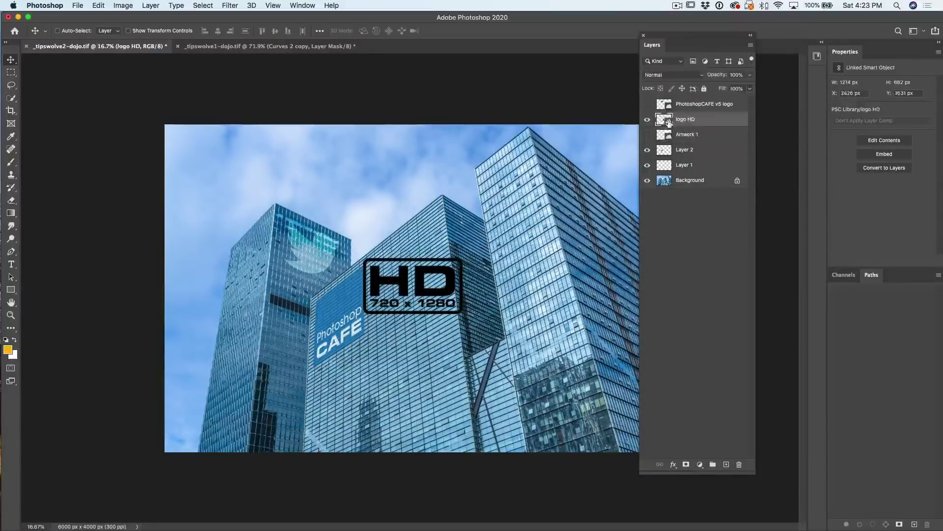
key("super+a")
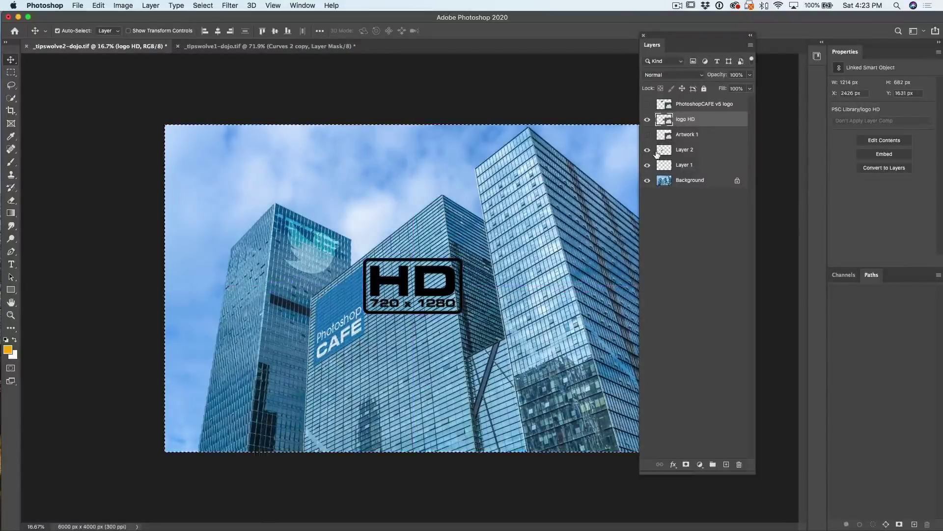
key("super+d")
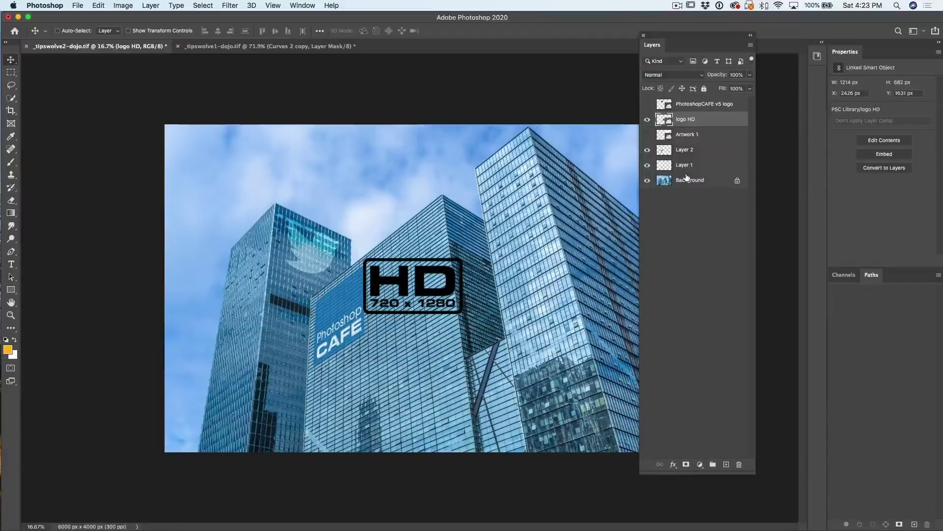
left_click(647, 119)
left_click(706, 150)
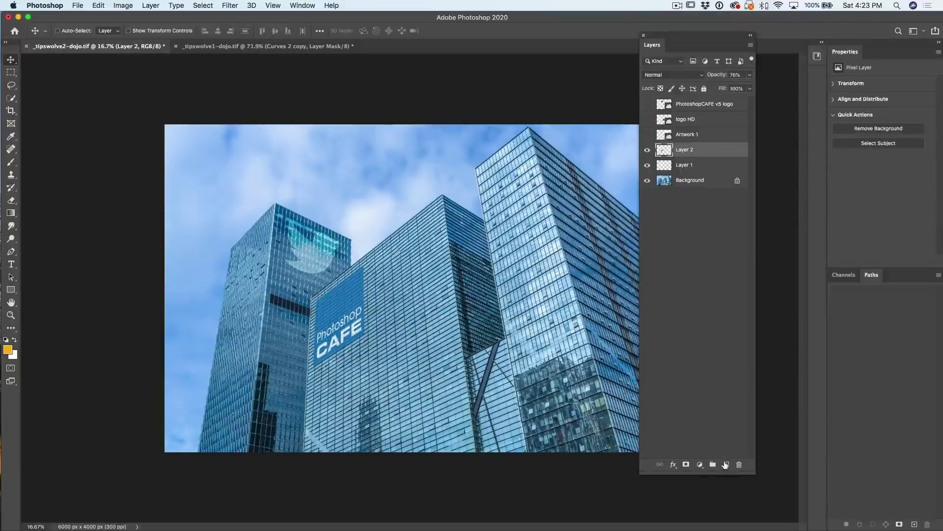
left_click(726, 465)
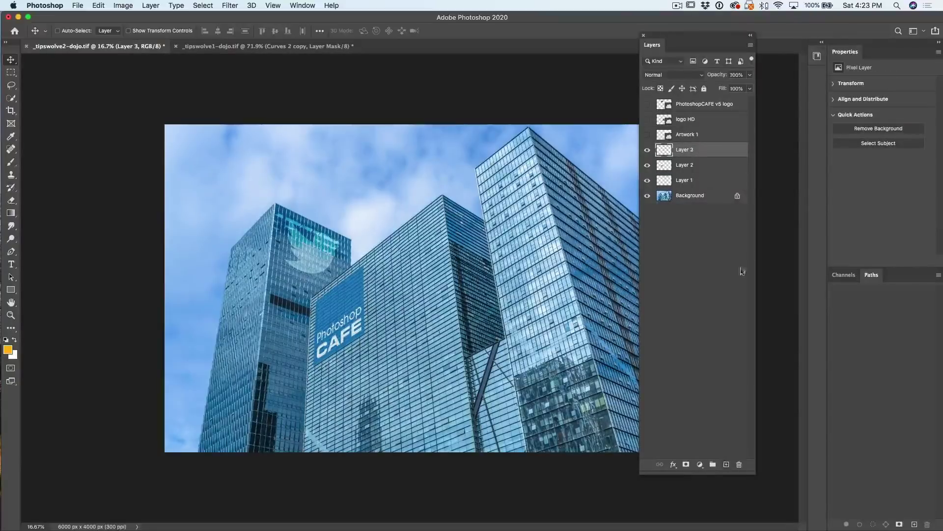
left_click(229, 5)
In Vanishing Point, paste the HD 720 x 1280 logo onto the left tower's top and apply
left_click(247, 94)
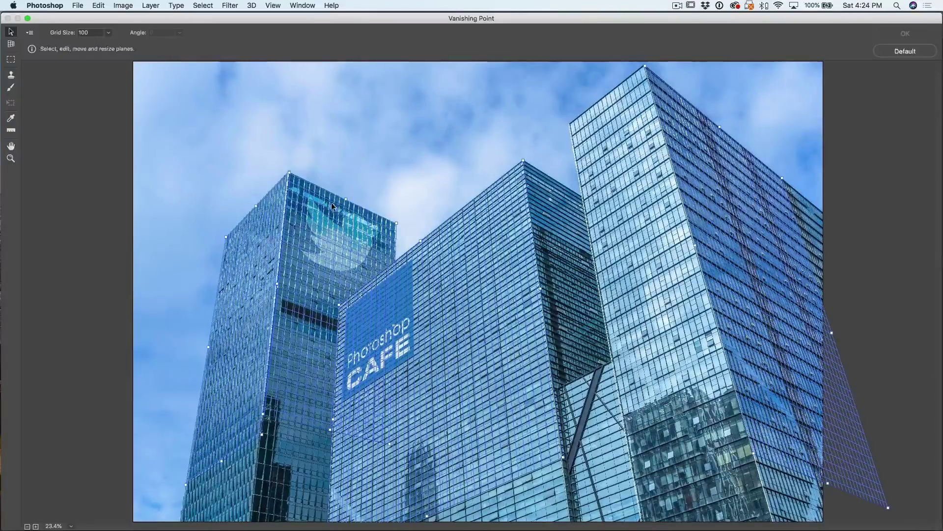
key("super+v")
left_click_drag(203, 93, 736, 184)
left_click_drag(734, 187, 438, 166)
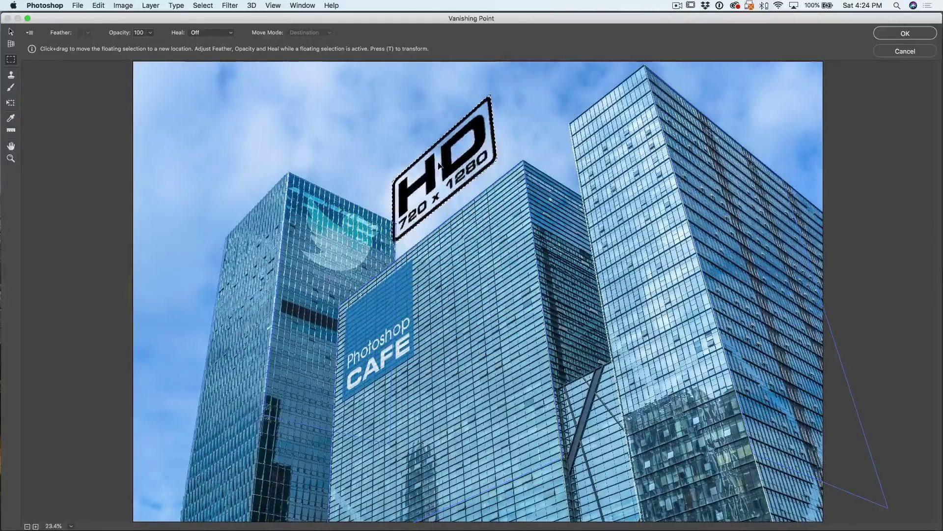
left_click_drag(456, 167, 354, 150)
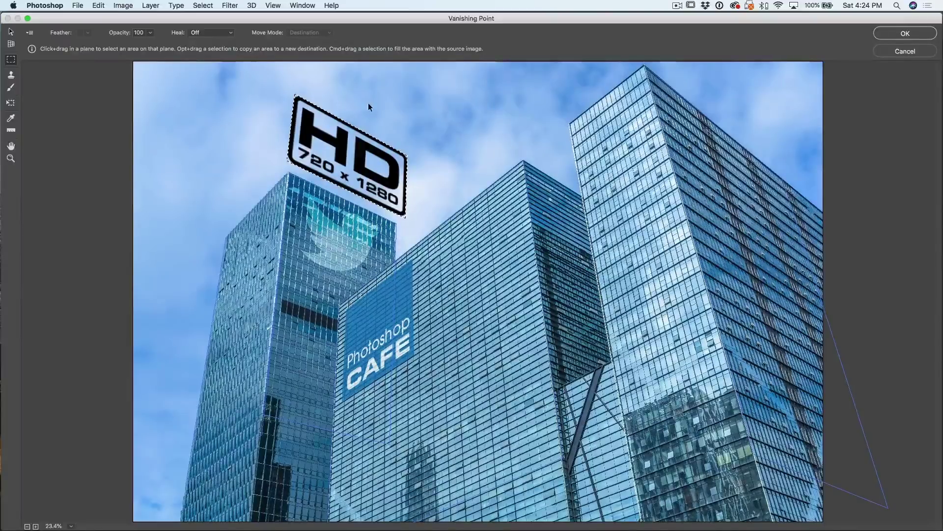
key("Return")
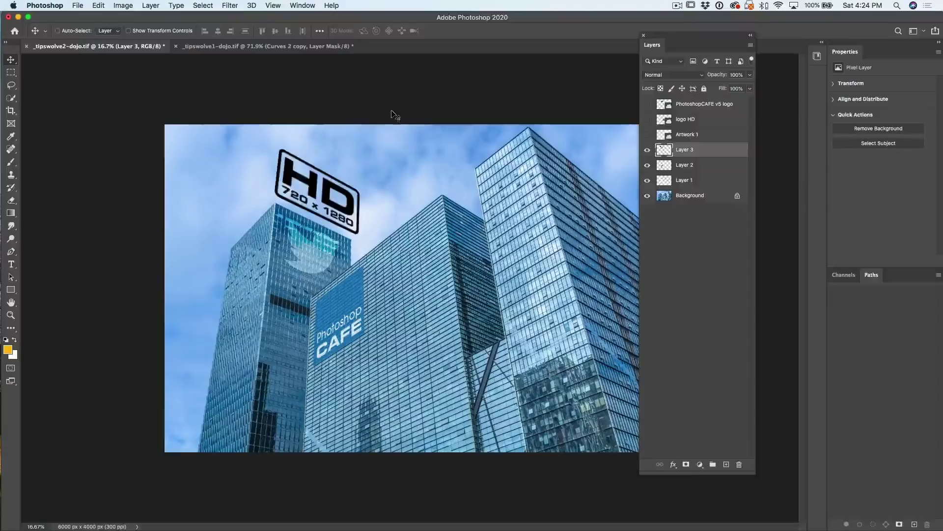